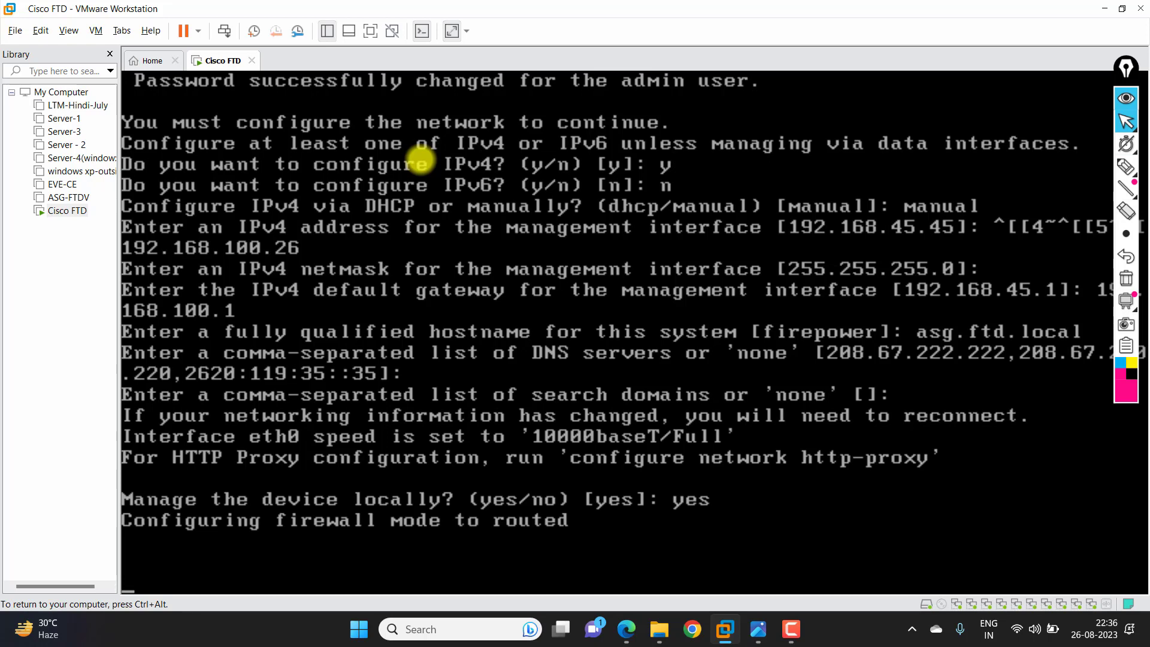
- Release input from the FTD VM and bring up the Windows Run box
{"action": "key", "text": "ctrl+alt"}
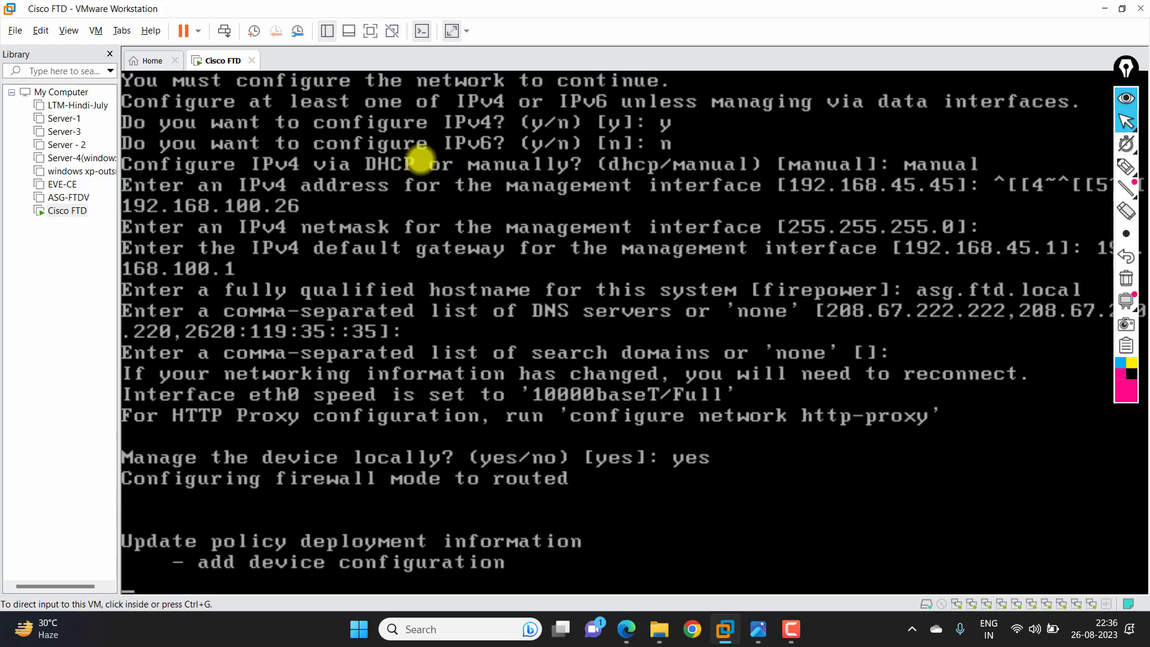
{"action": "key", "text": "super+r"}
- Launch Command Prompt by running cmd from the Run box
{"action": "type", "text": "v"}
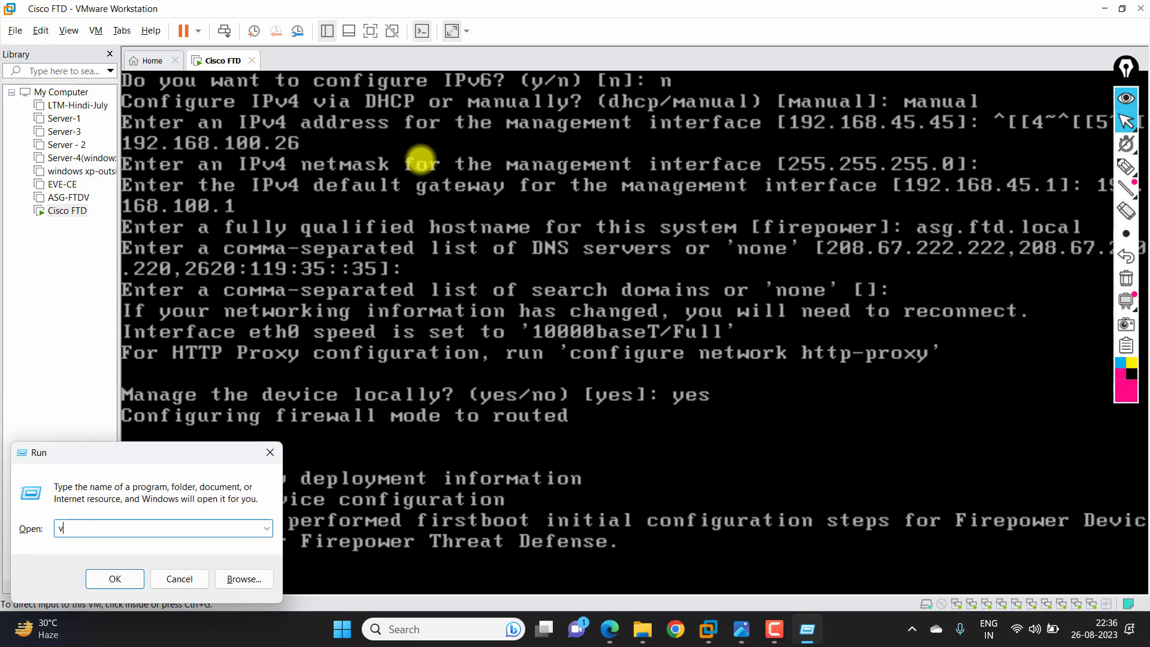
{"action": "key", "text": "BackSpace"}
{"action": "type", "text": "cmd"}
{"action": "key", "text": "Return"}
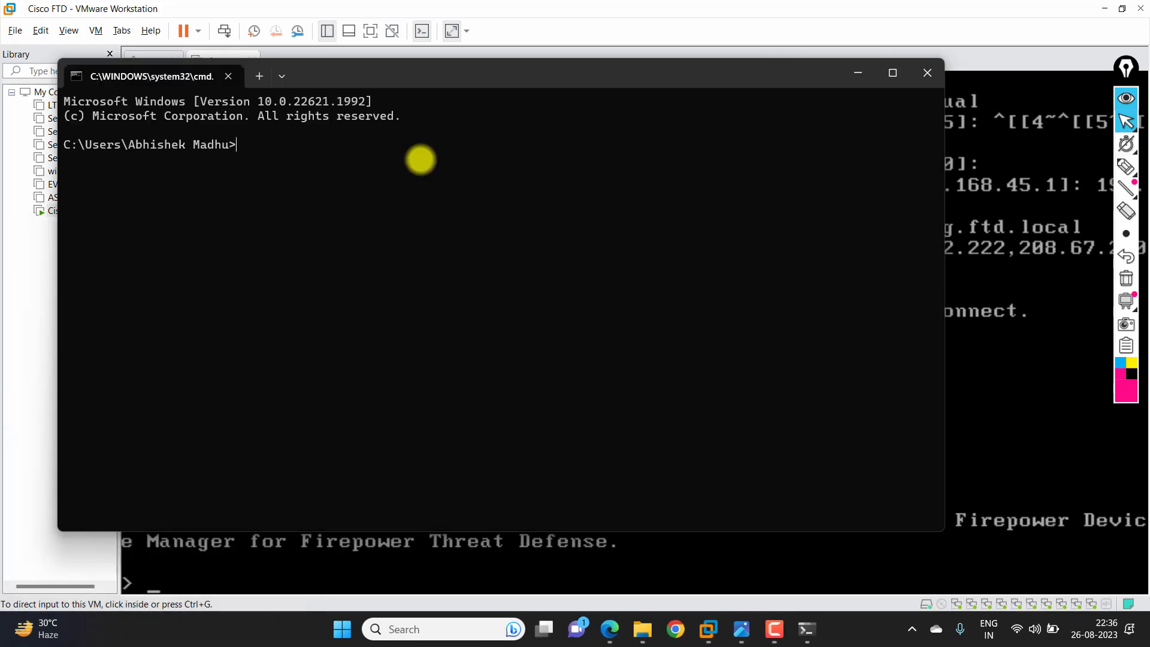
- Start a continuous ping to 192.168.100.26 with -t, then minimize Command Prompt
{"action": "type", "text": "ping 192.168.100."}
{"action": "key", "text": "alt+Tab"}
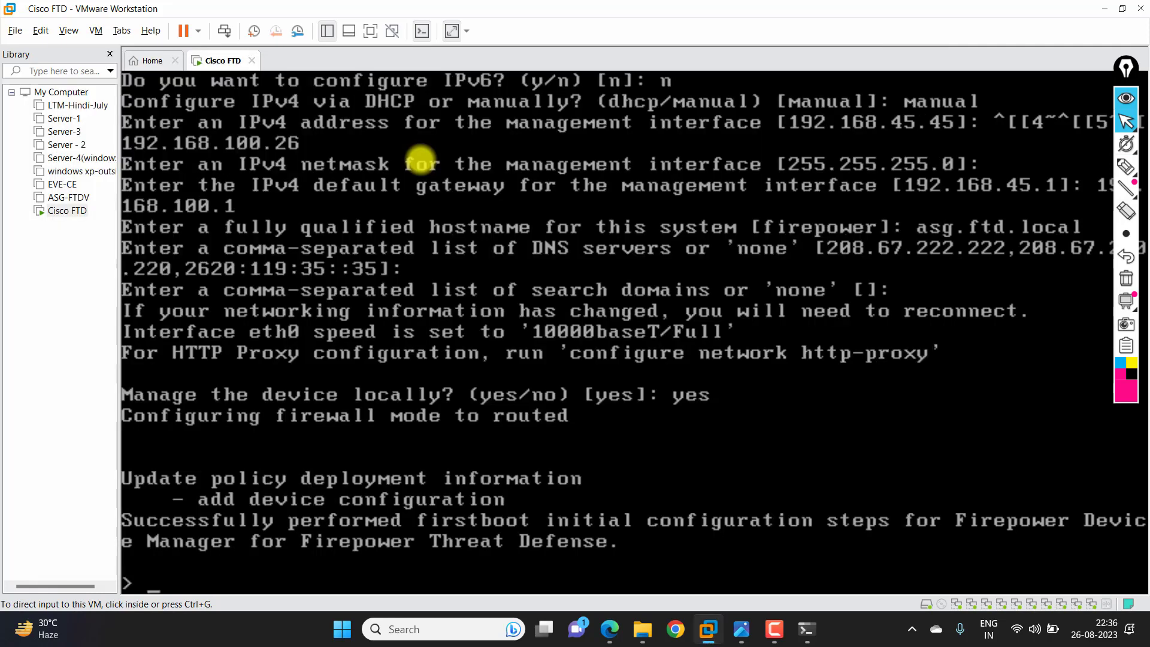
{"action": "key", "text": "alt+Tab"}
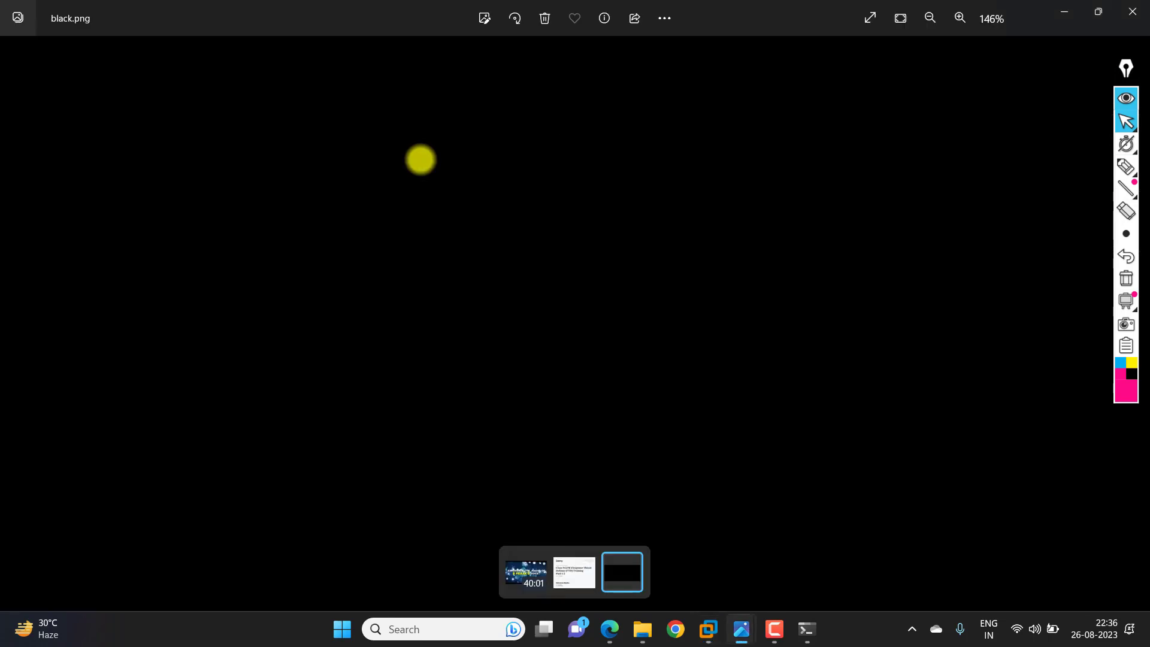
{"action": "key", "text": "alt+Tab"}
{"action": "key", "text": "alt+Tab"}
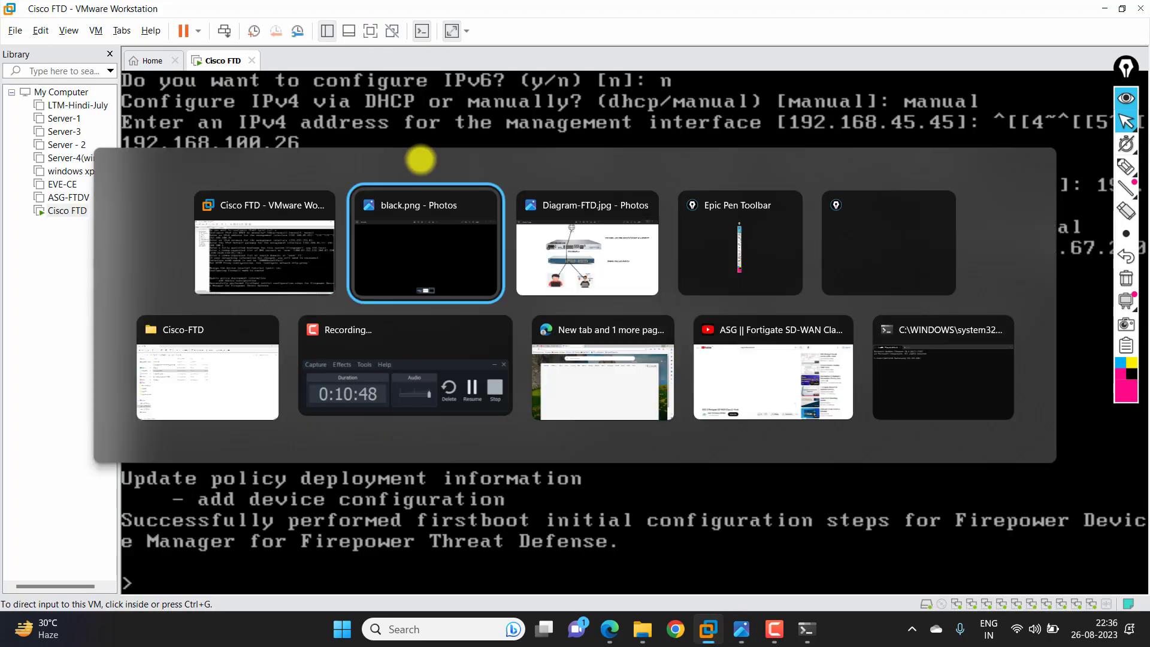
{"action": "key", "text": "alt+Down"}
{"action": "key", "text": "alt+Right"}
{"action": "key", "text": "alt+Right"}
{"action": "key", "text": "alt+Right"}
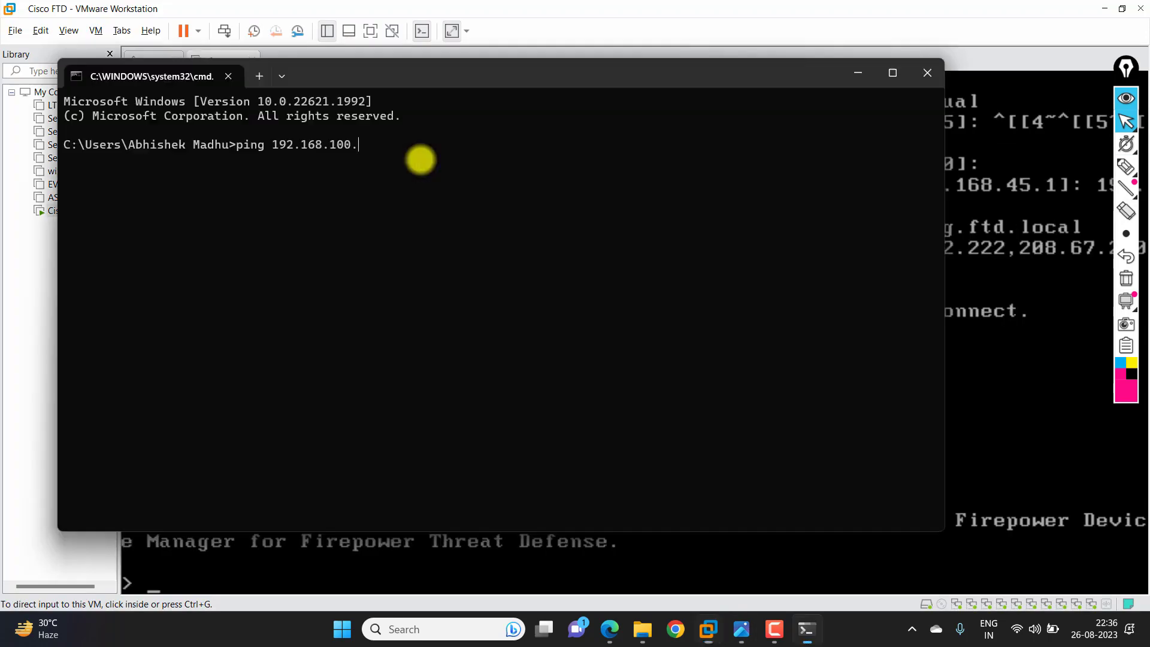
{"action": "type", "text": "26 -t"}
{"action": "key", "text": "Return"}
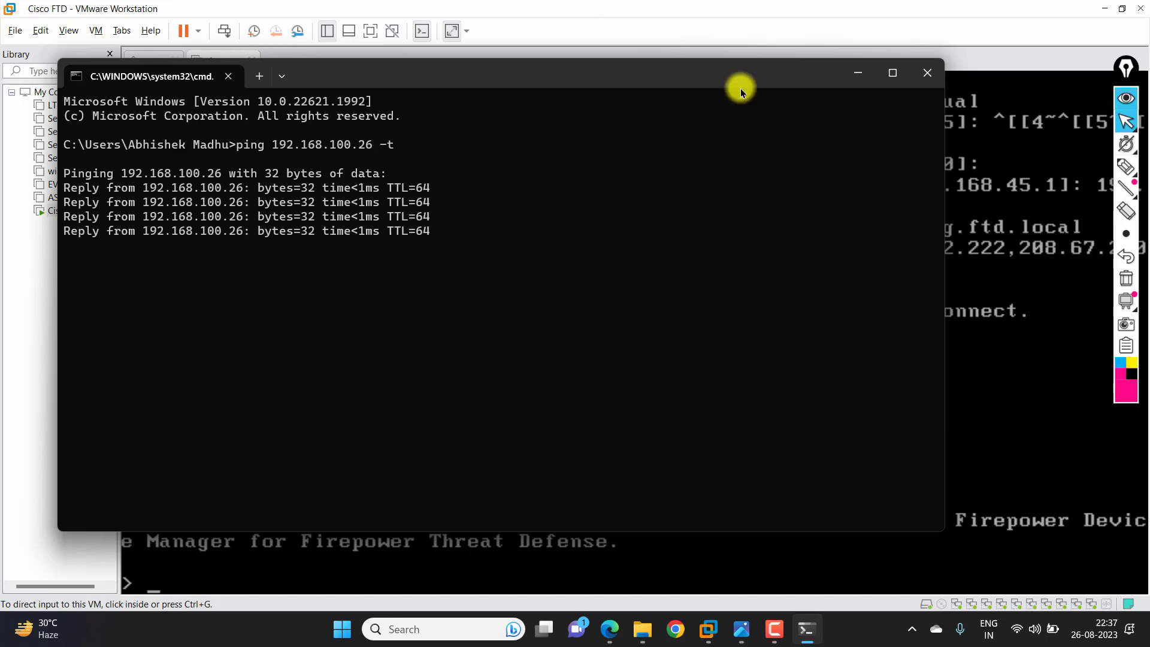
{"action": "left_click", "coordinate": [858, 74]}
- Run 'show managers' on the FTD console, confirm 'Managed locally', then release input
{"action": "left_click", "coordinate": [384, 557]}
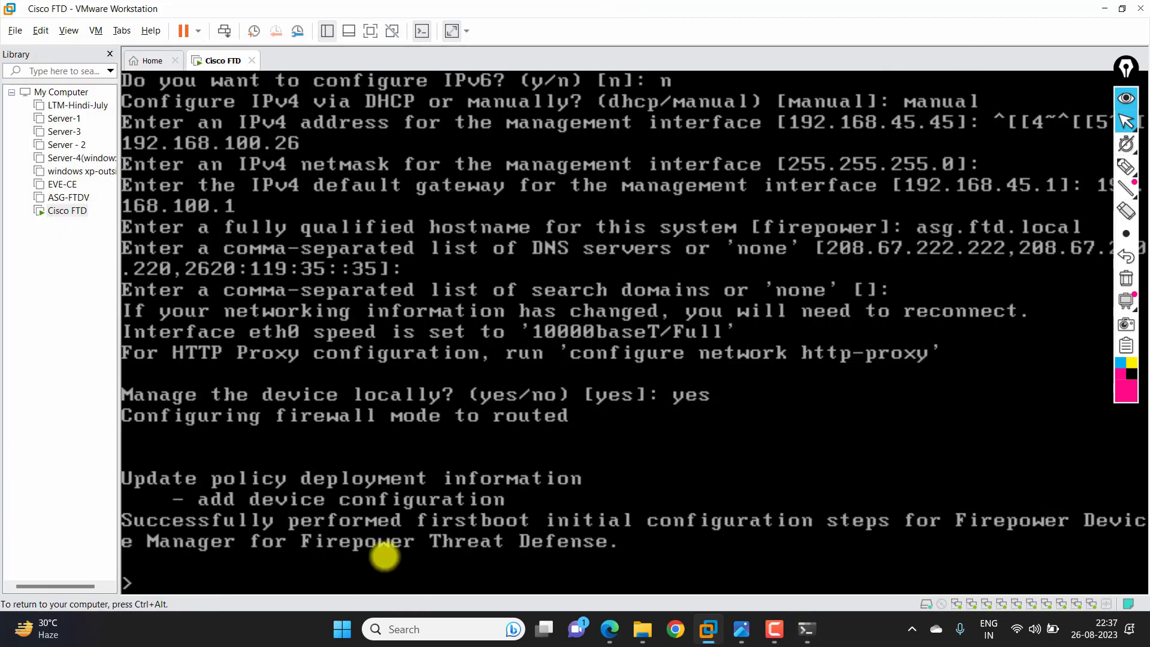
{"action": "key", "text": "Return"}
{"action": "key", "text": "Return"}
{"action": "key", "text": "Return"}
{"action": "key", "text": "Return"}
{"action": "key", "text": "Return"}
{"action": "key", "text": "Return"}
{"action": "key", "text": "Return"}
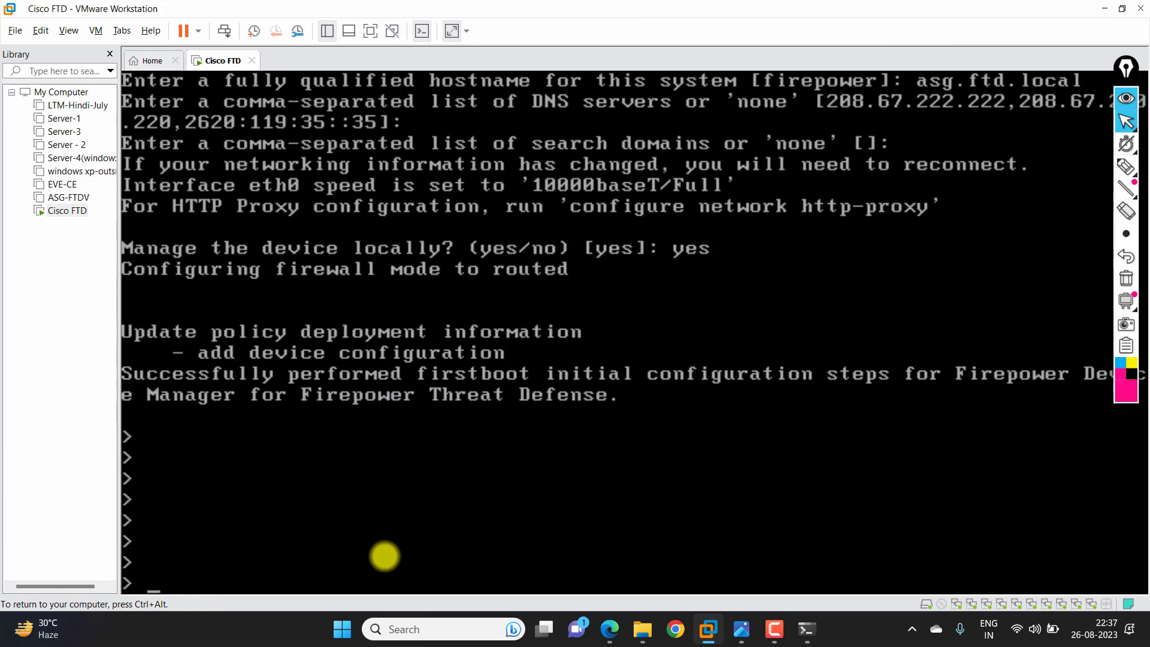
{"action": "type", "text": "show managers"}
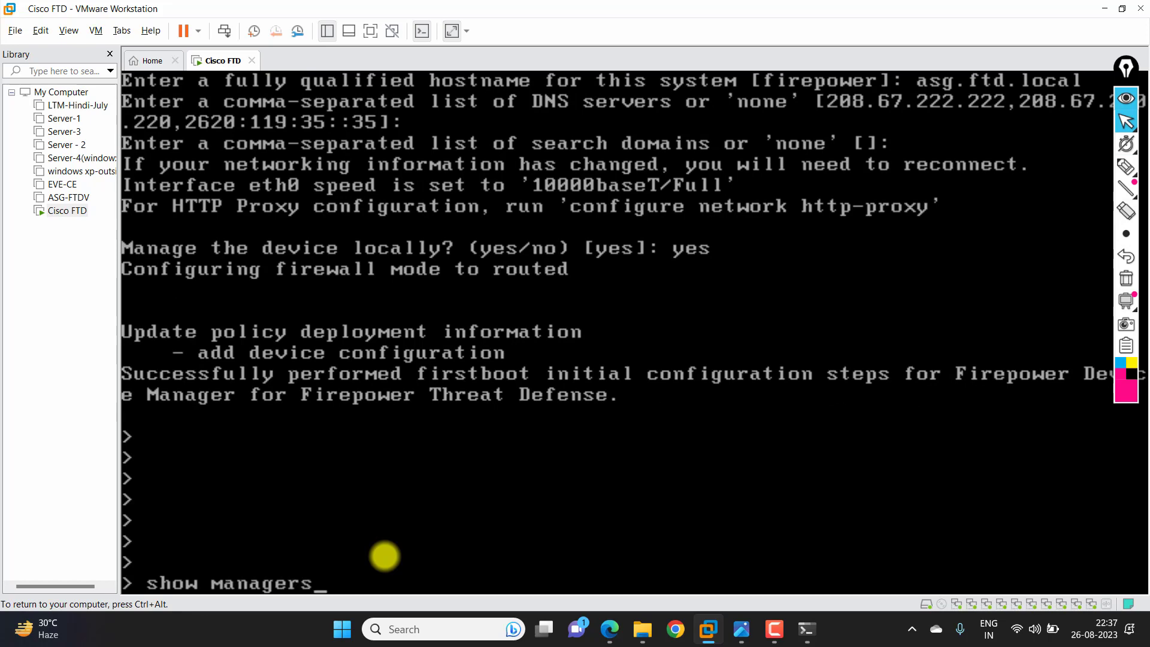
{"action": "key", "text": "Return"}
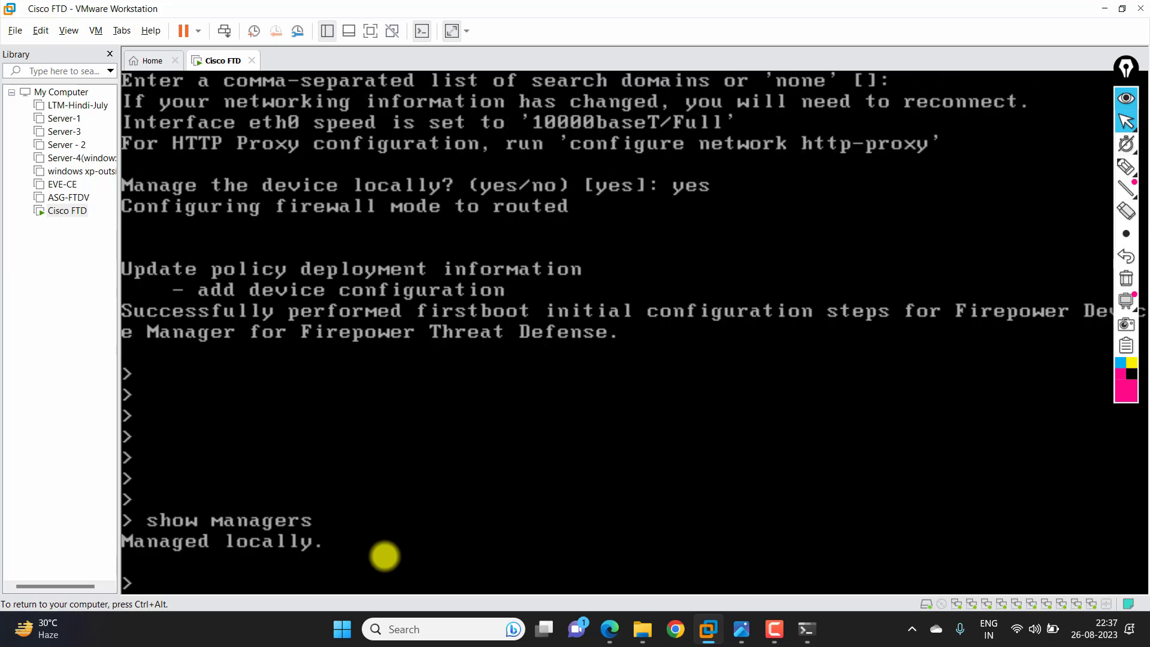
{"action": "key", "text": "ctrl+alt"}
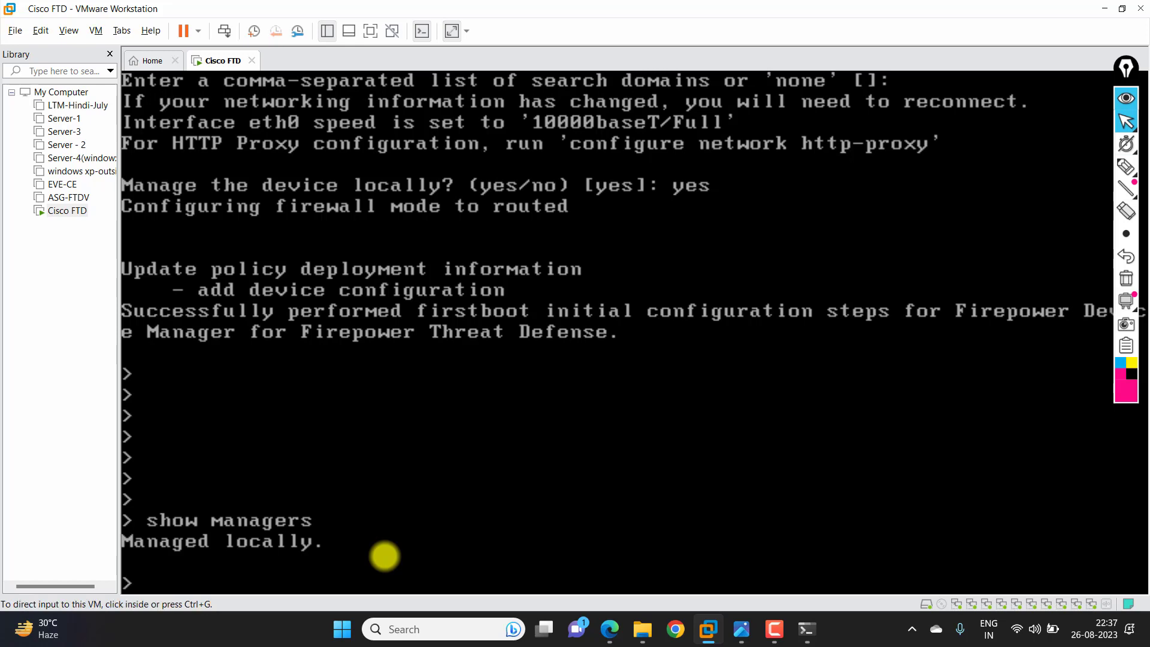
{"action": "left_click", "coordinate": [683, 630]}
{"action": "type", "text": "192"}
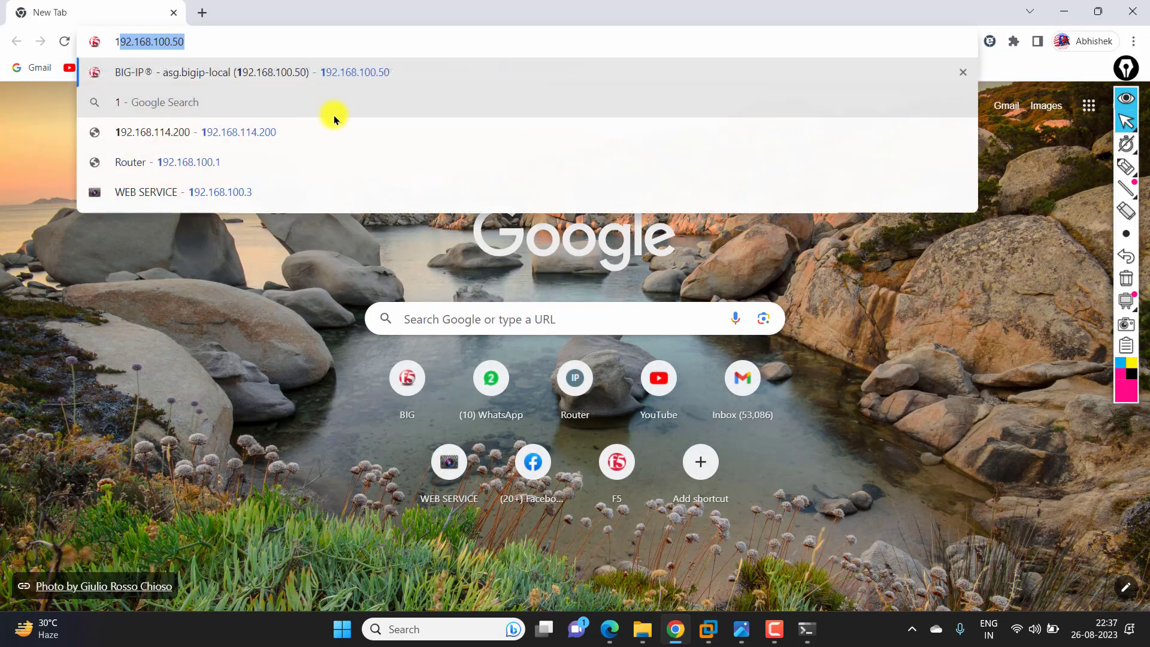
{"action": "type", "text": ".168.100"}
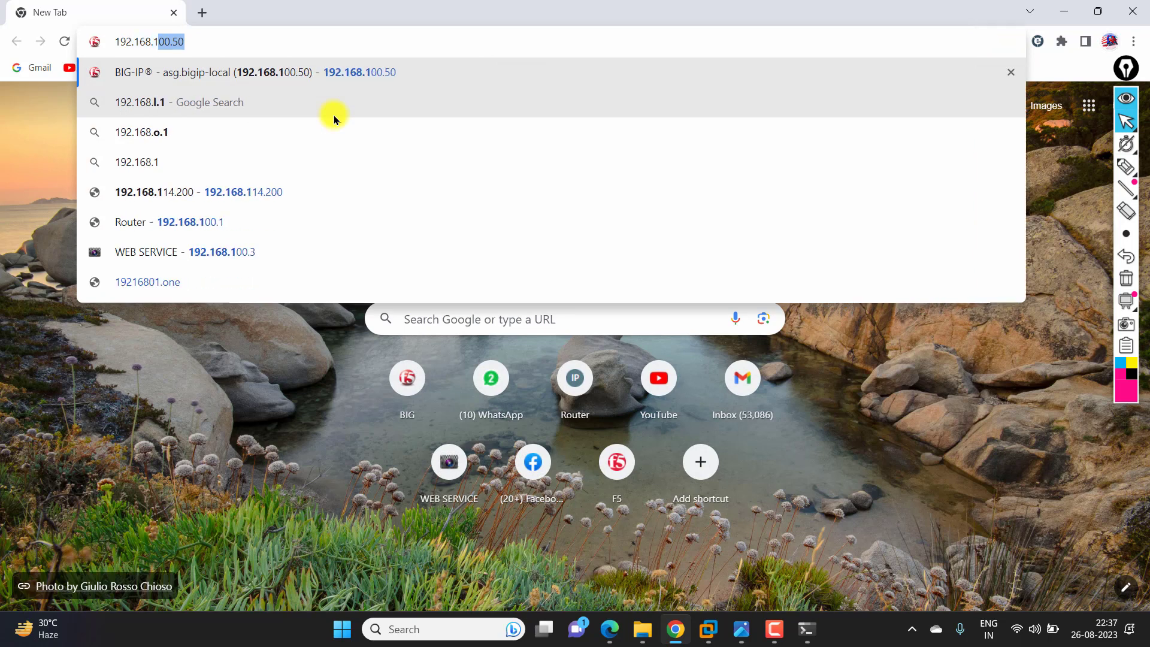
{"action": "type", "text": ".26"}
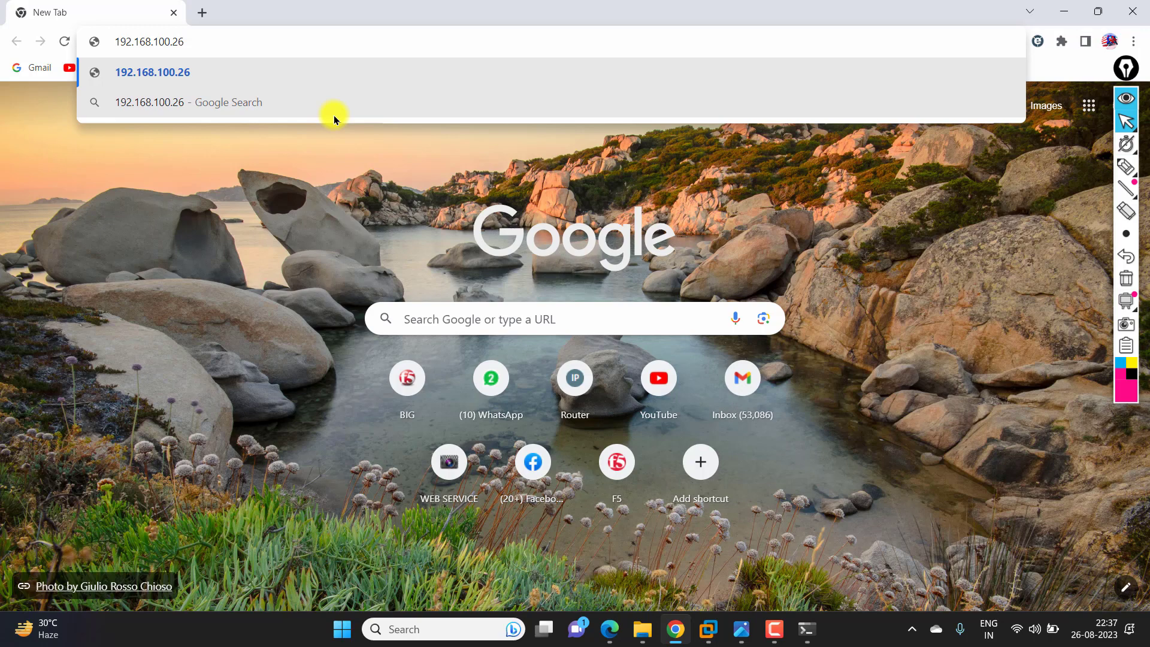
{"action": "key", "text": "Home"}
{"action": "type", "text": "https:"}
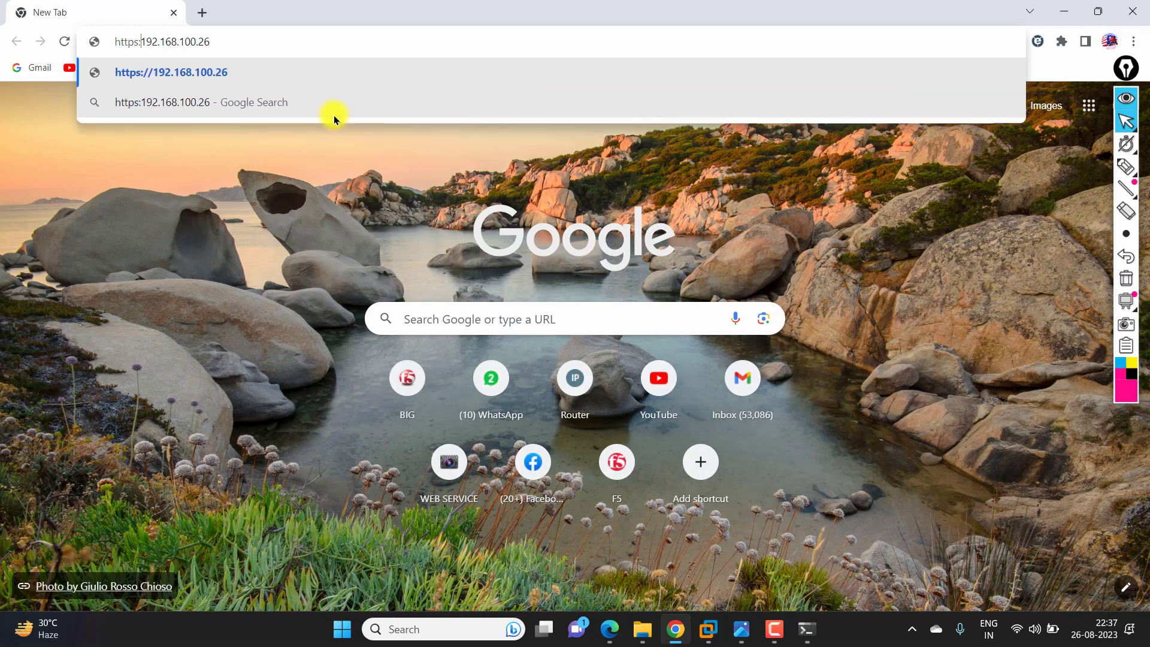
{"action": "type", "text": "//"}
{"action": "key", "text": "Return"}
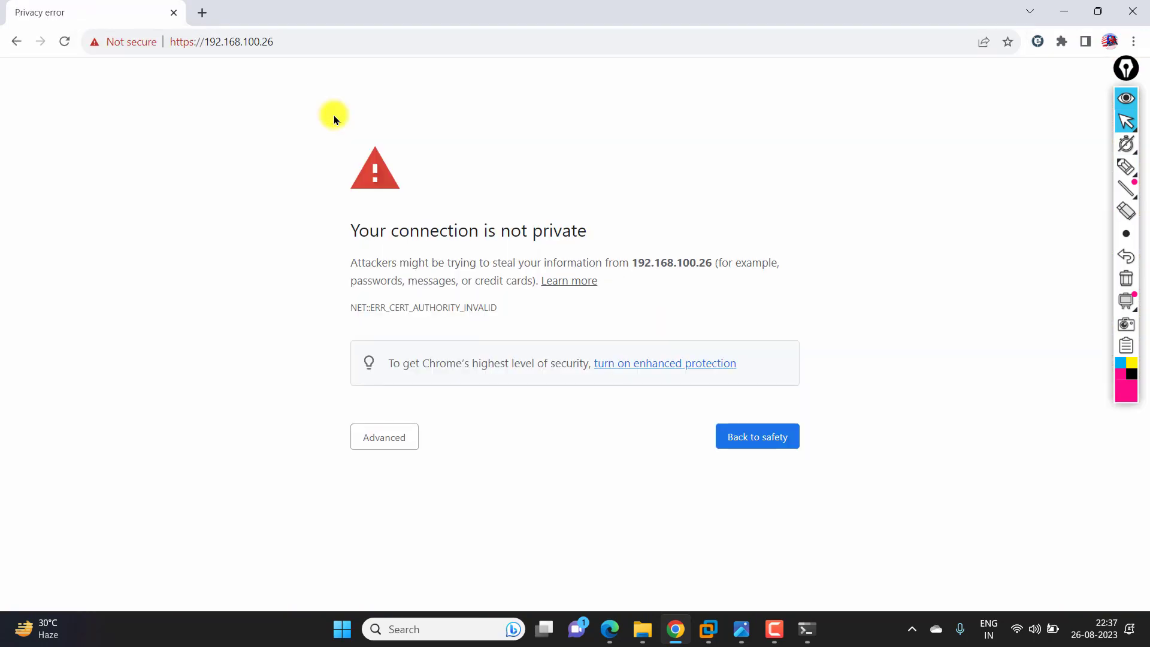
{"action": "left_click", "coordinate": [394, 433]}
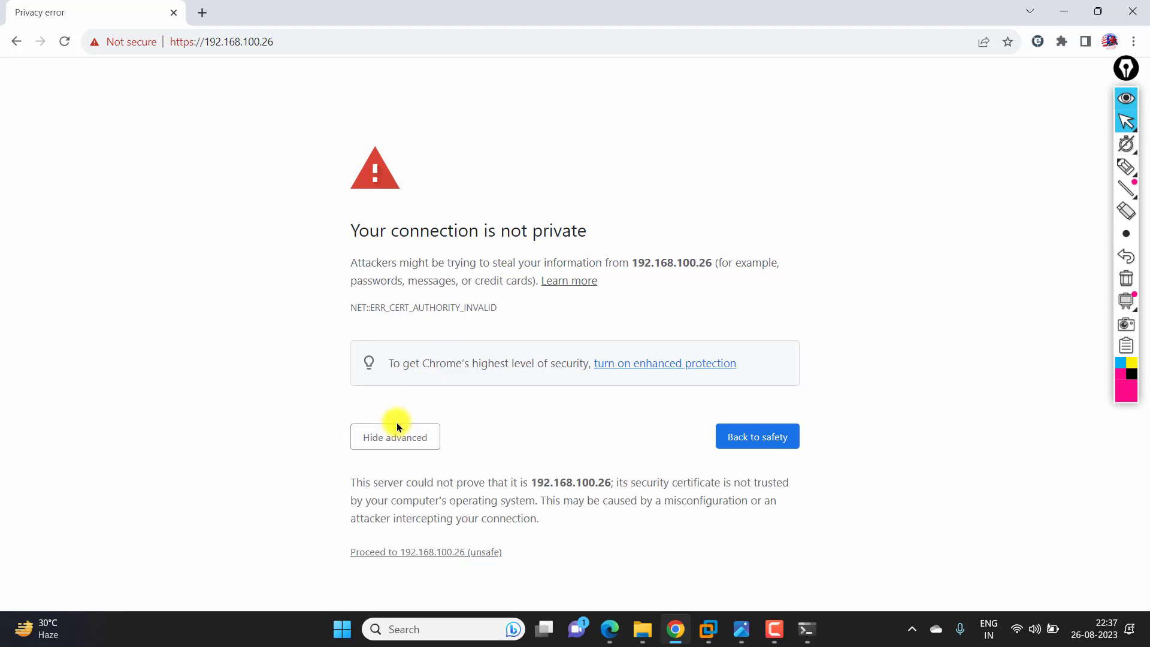
{"action": "left_click", "coordinate": [419, 552]}
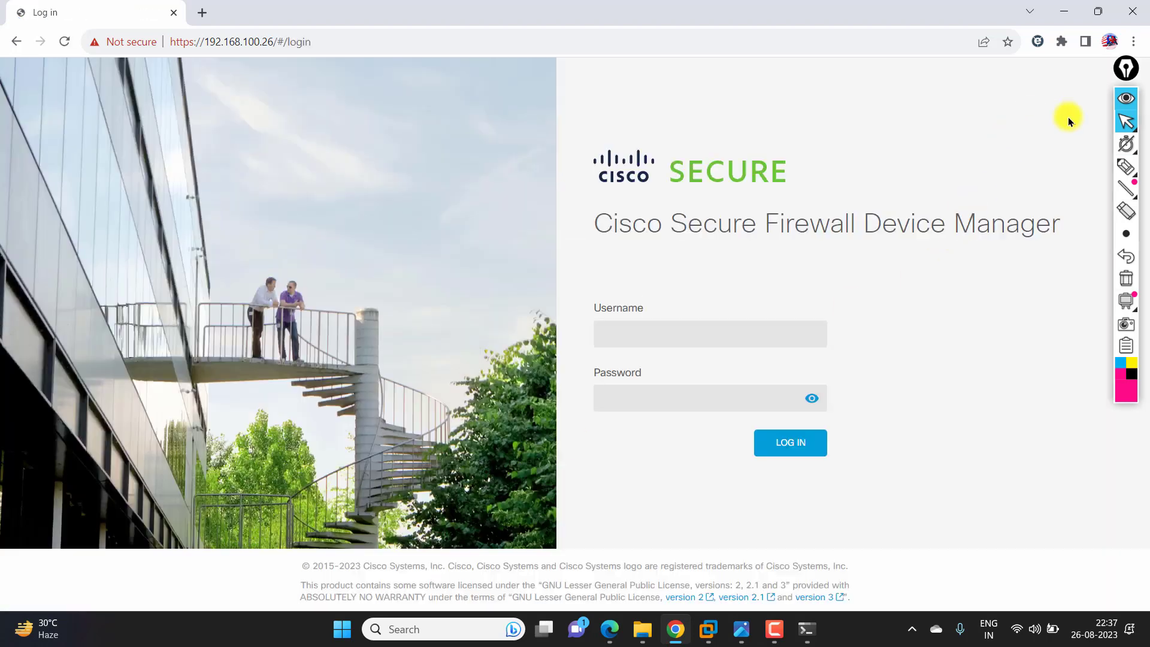
- Mark up the Device Manager login page with the screen annotation tool, then clear it
{"action": "left_click", "coordinate": [1126, 167]}
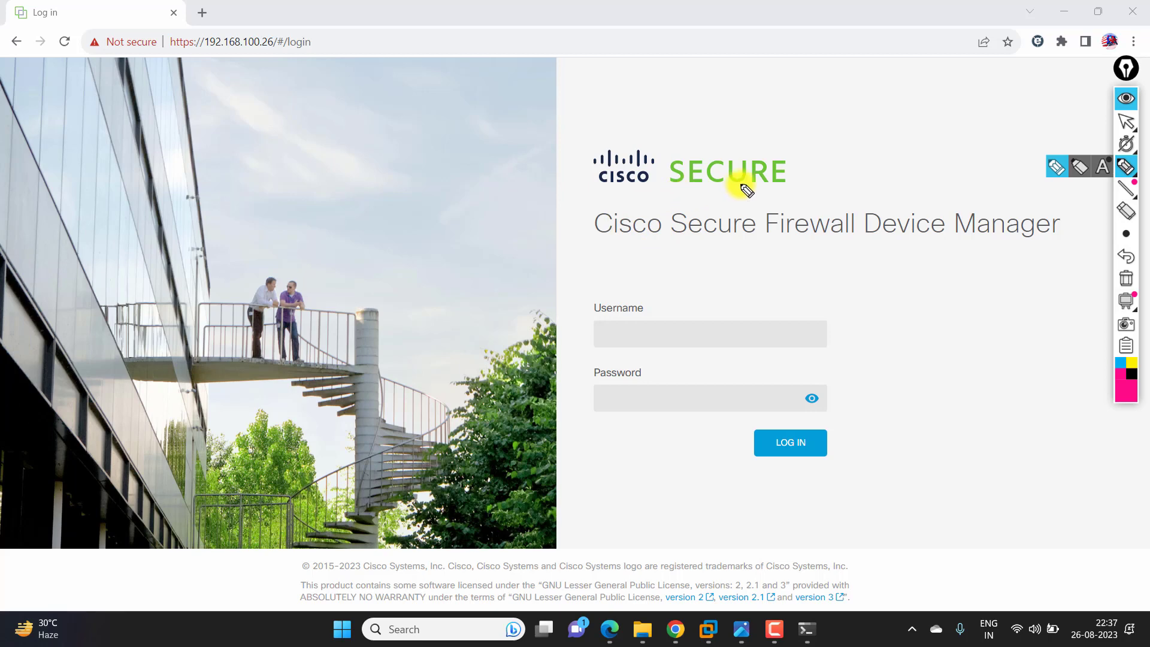
{"action": "mouse_move", "coordinate": [627, 124]}
{"action": "left_mouse_down"}
{"action": "mouse_move", "coordinate": [623, 114]}
{"action": "mouse_move", "coordinate": [619, 132]}
{"action": "left_mouse_up"}
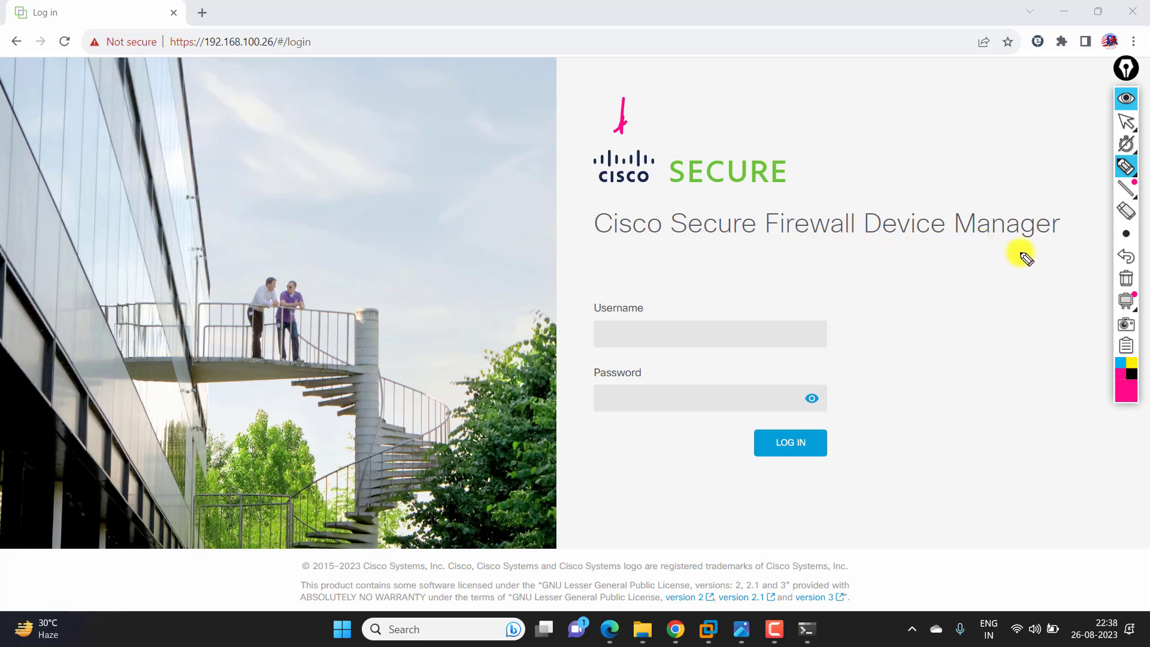
{"action": "left_click_drag", "start_coordinate": [896, 353], "coordinate": [830, 363]}
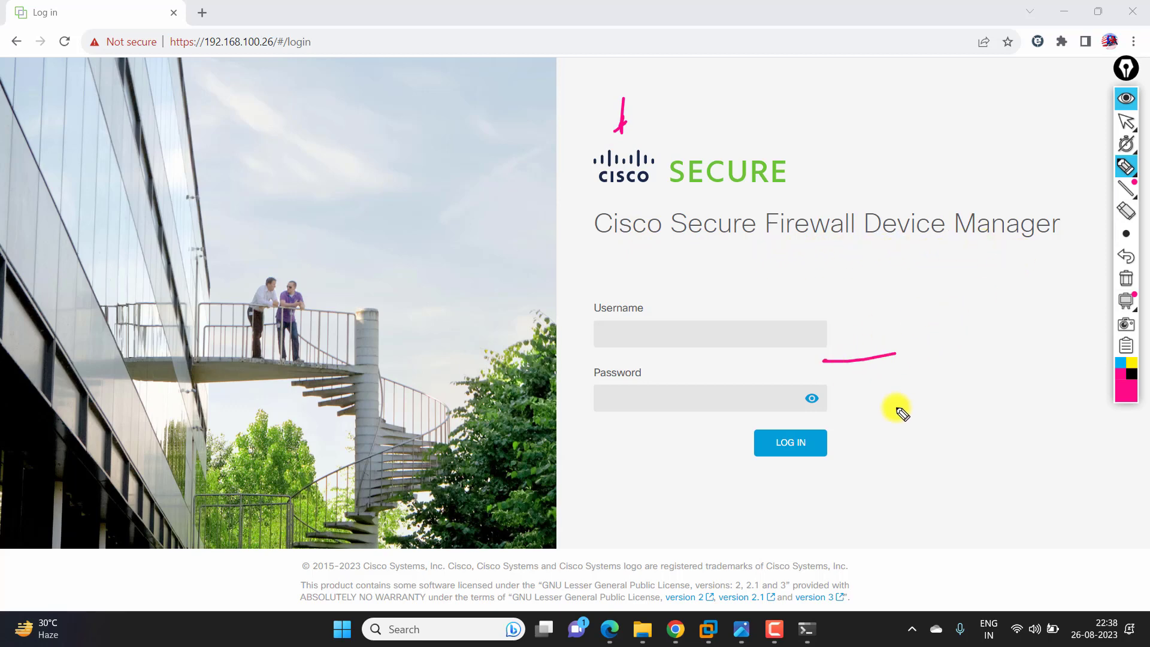
{"action": "left_click_drag", "start_coordinate": [896, 407], "coordinate": [807, 414]}
{"action": "left_click_drag", "start_coordinate": [883, 452], "coordinate": [839, 453]}
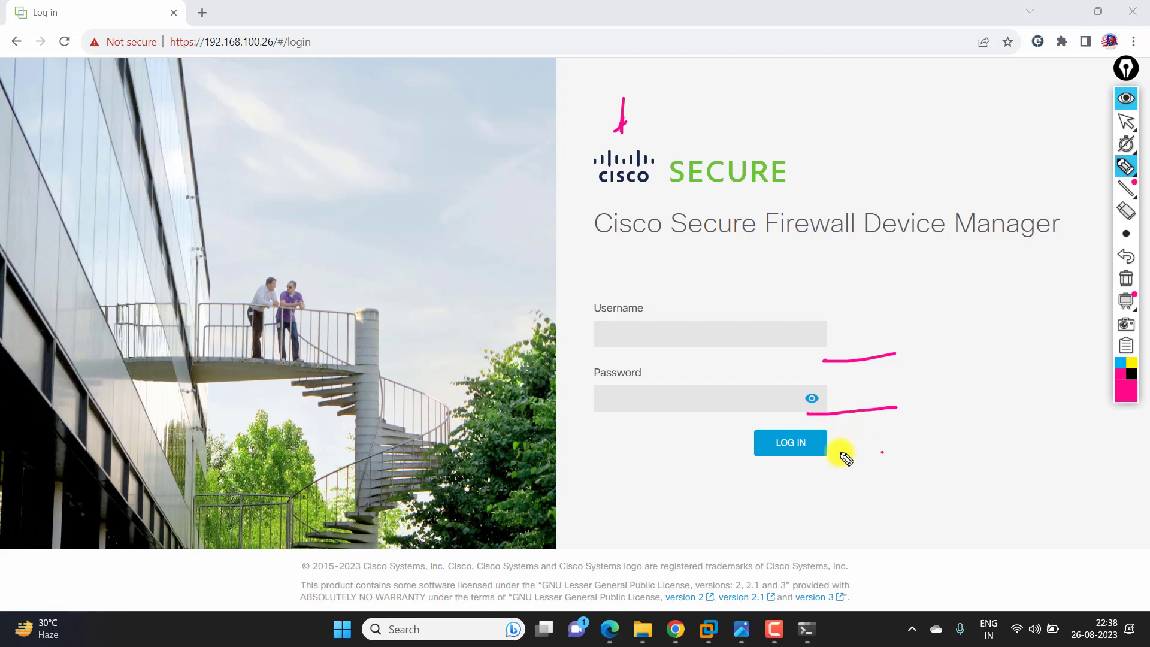
{"action": "left_click", "coordinate": [1126, 278]}
{"action": "left_click", "coordinate": [1126, 121]}
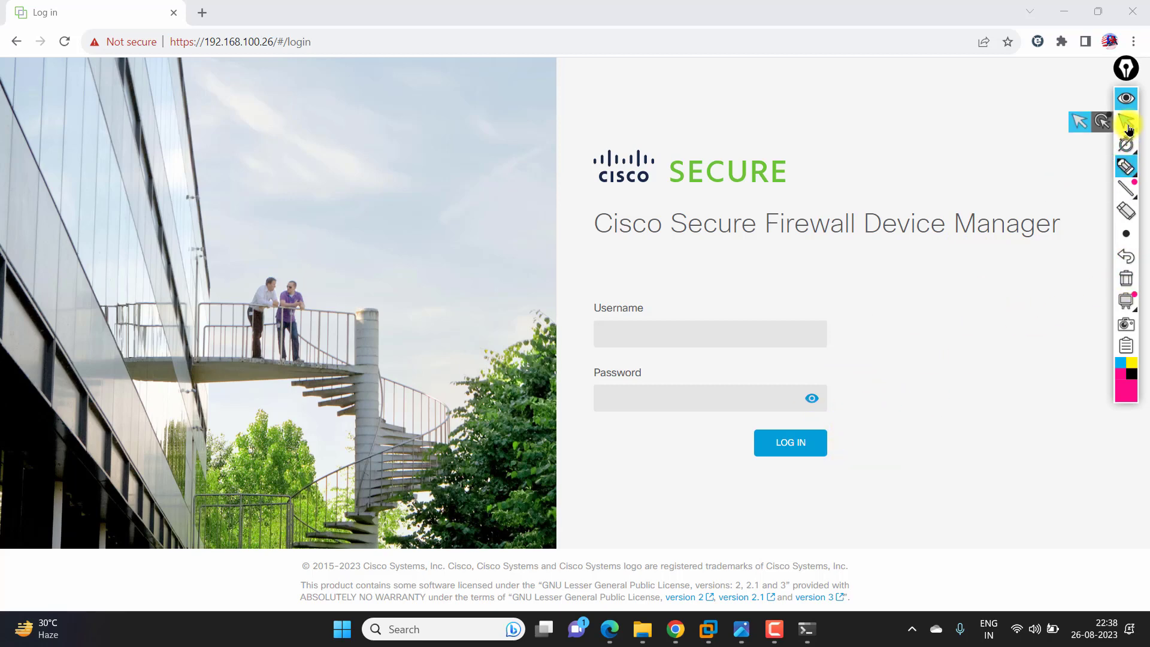
- Log in as admin with the account password
{"action": "left_click", "coordinate": [673, 340]}
{"action": "type", "text": "admin"}
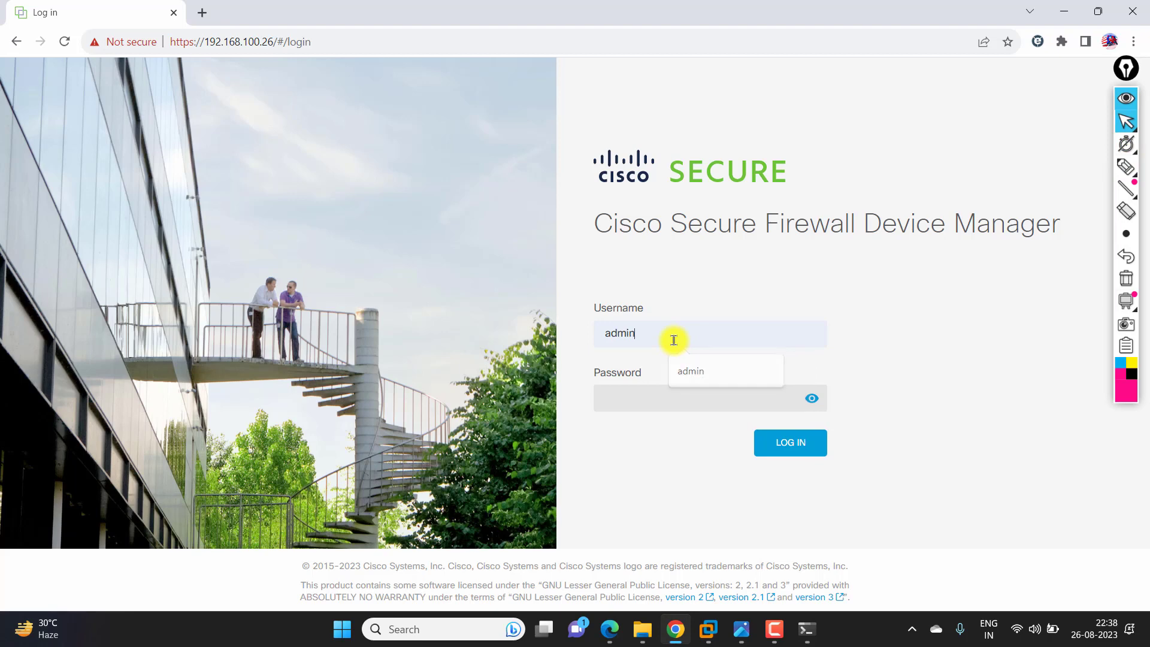
{"action": "key", "text": "Tab"}
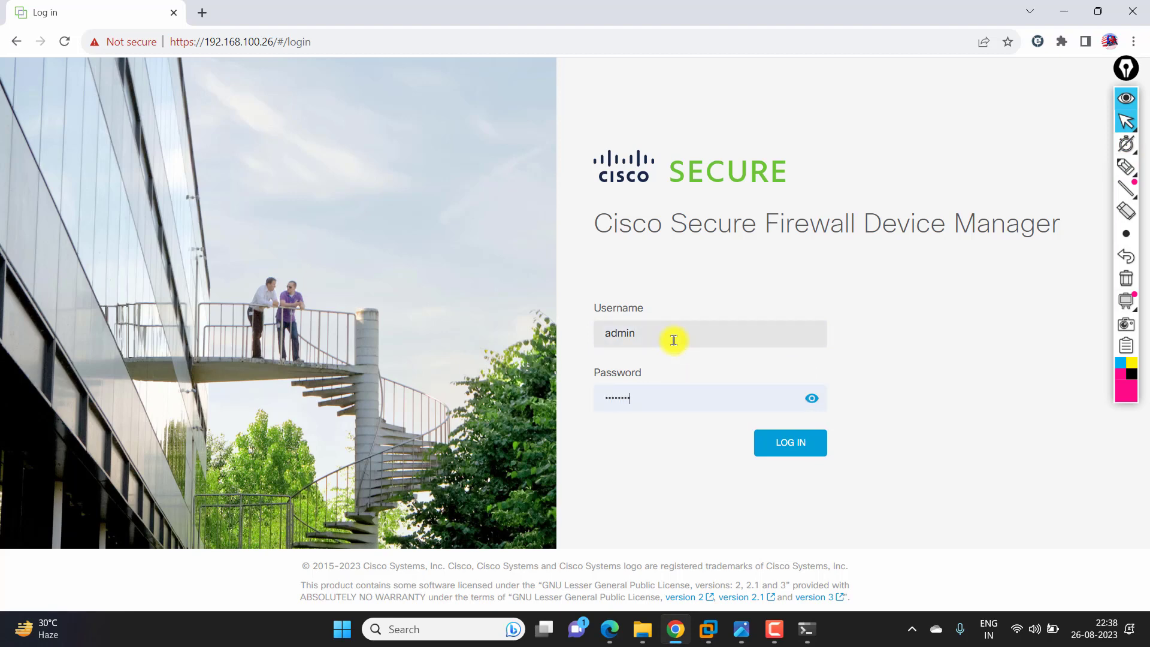
{"action": "key", "text": "Return"}
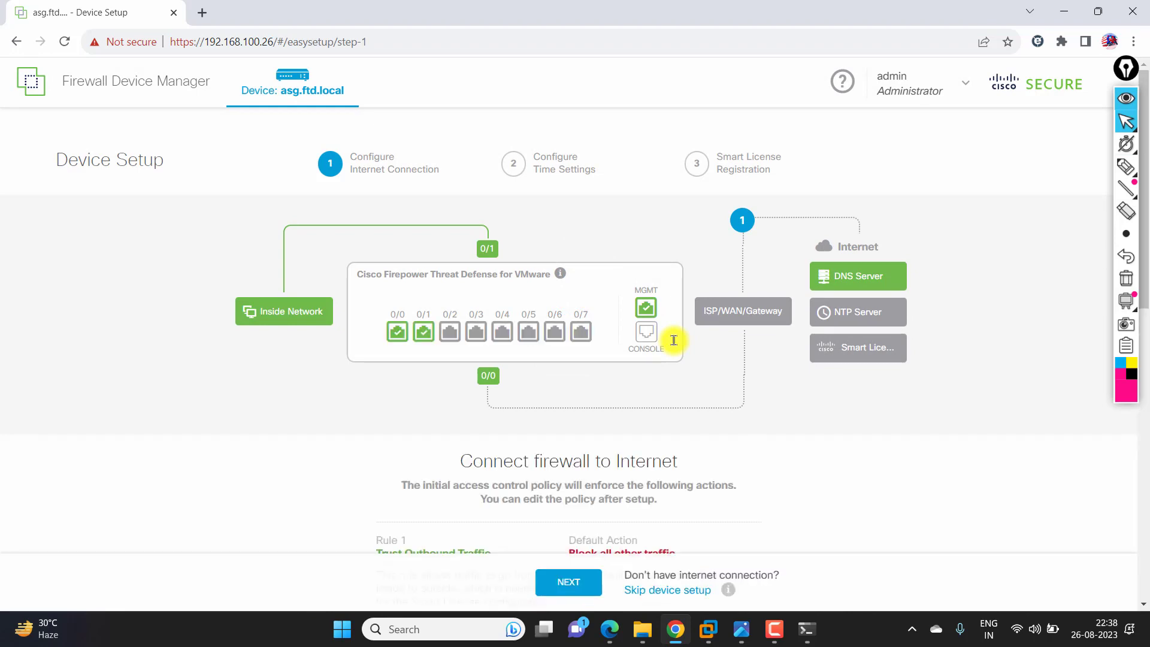
- Skip device setup, choose FTDv5 - Tiered, and confirm the 90-day evaluation
{"action": "scroll", "coordinate": [558, 410], "scroll_direction": "down", "scroll_amount": 3}
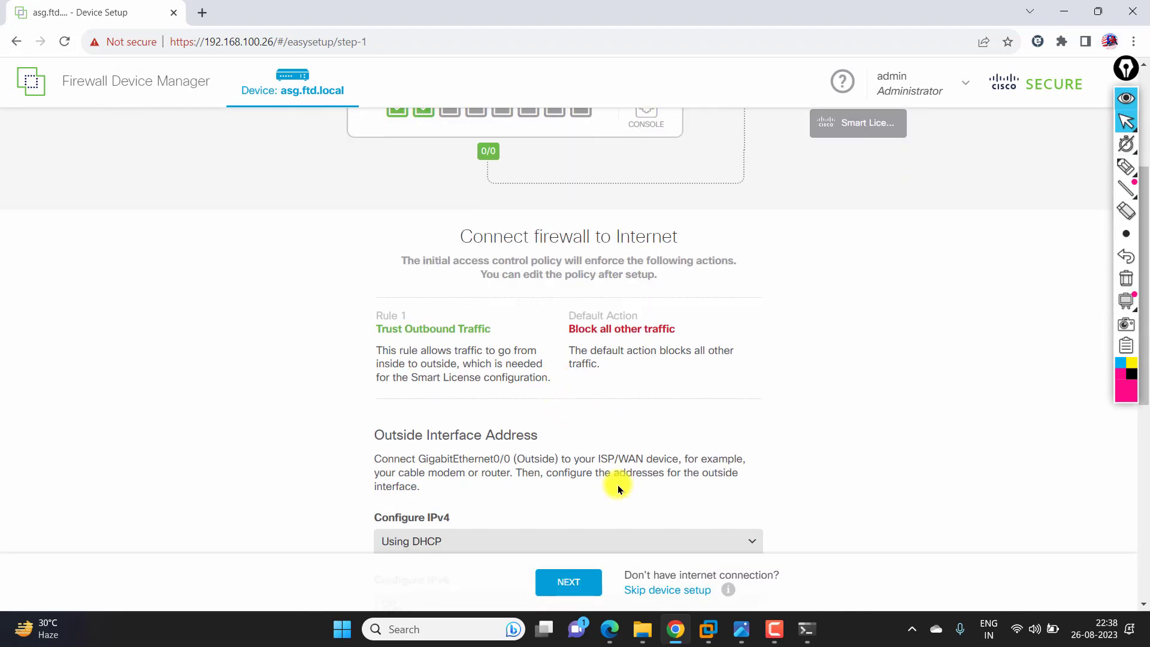
{"action": "scroll", "coordinate": [613, 473], "scroll_direction": "down", "scroll_amount": 2}
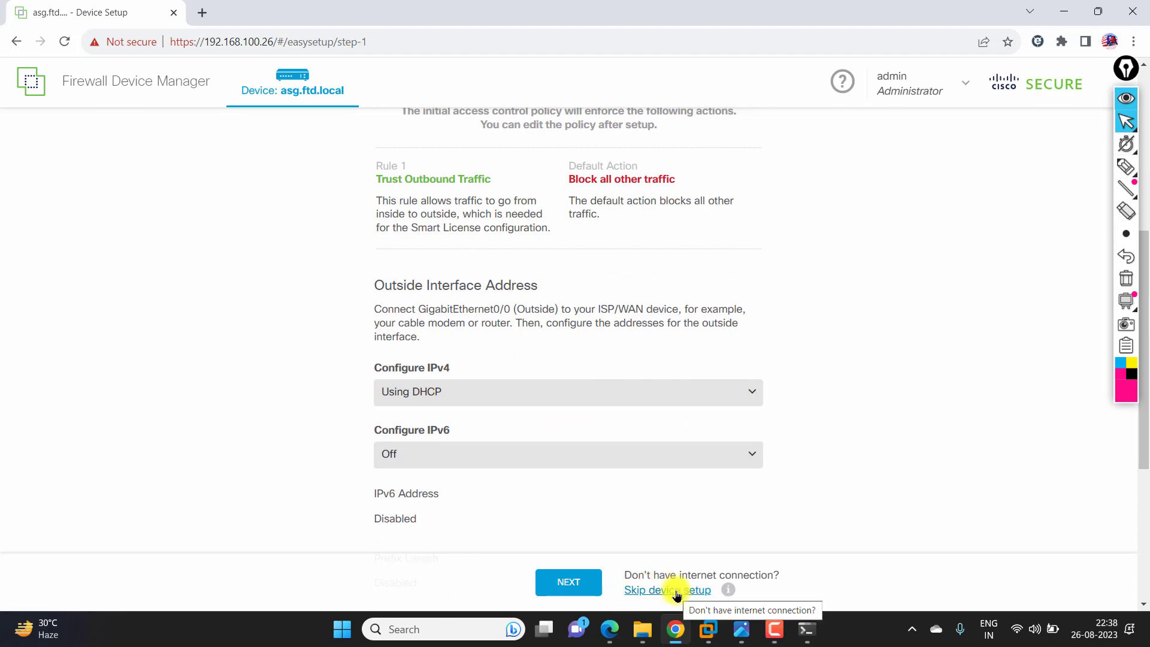
{"action": "left_click", "coordinate": [676, 592]}
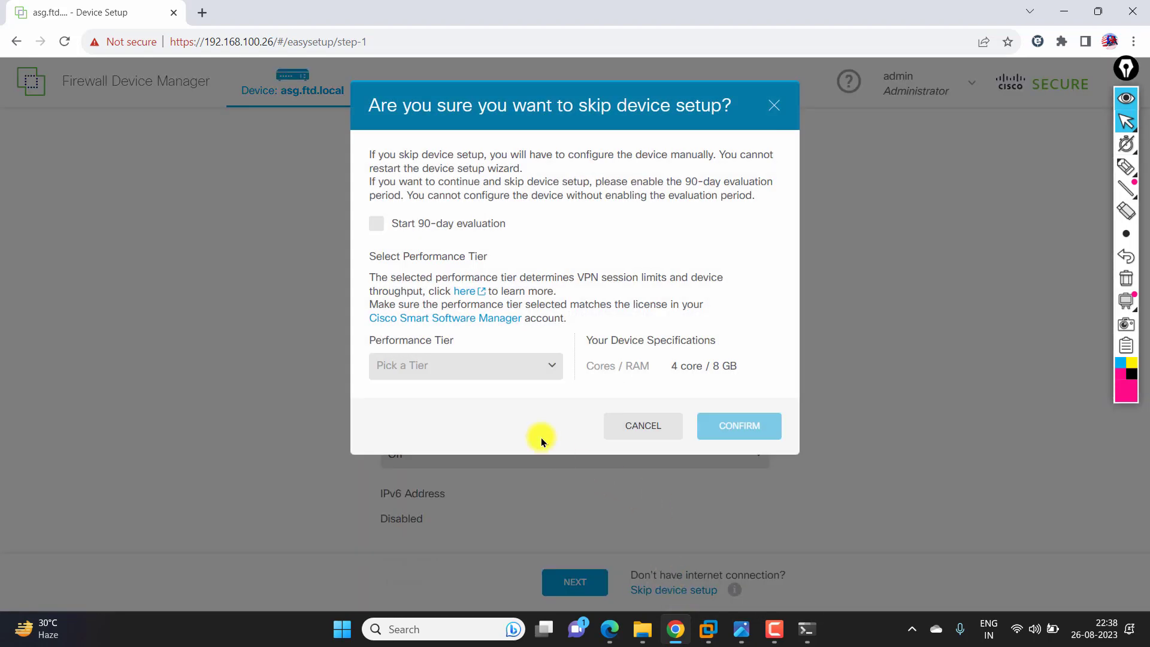
{"action": "left_click", "coordinate": [489, 368]}
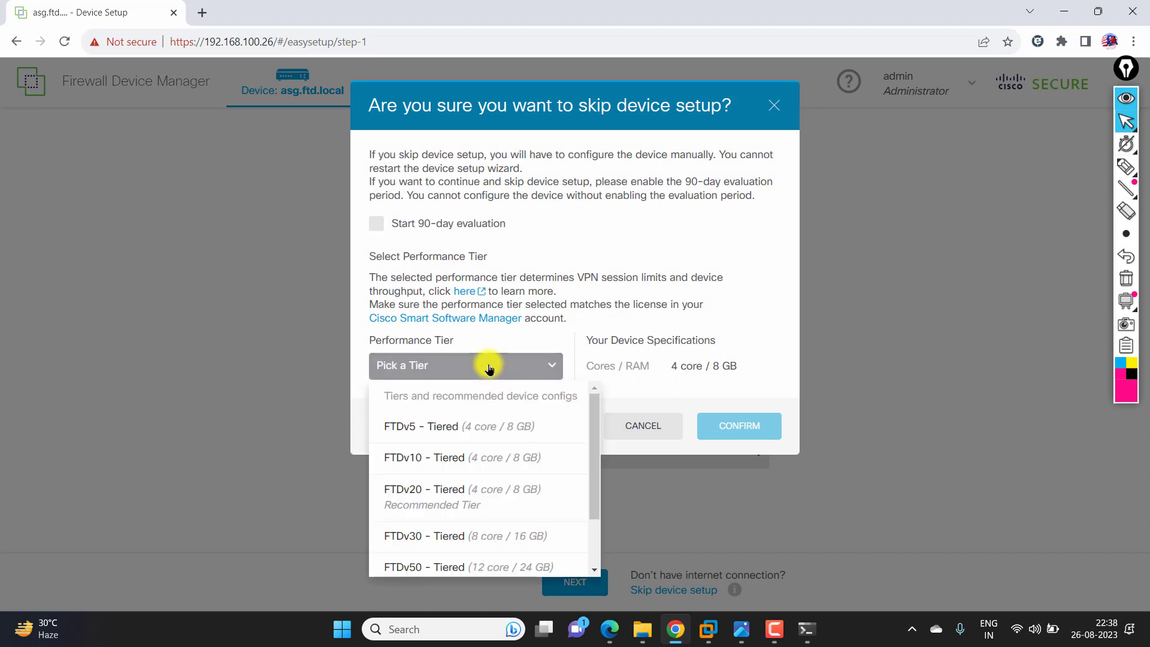
{"action": "left_click", "coordinate": [485, 428]}
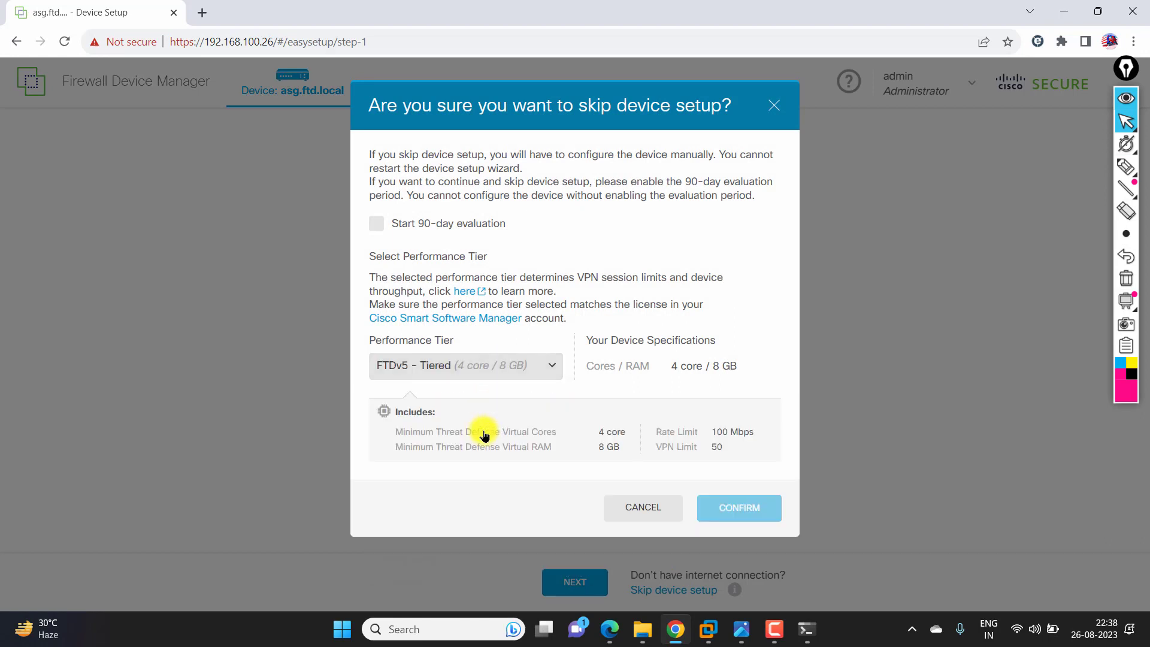
{"action": "left_click", "coordinate": [380, 226]}
{"action": "left_click_drag", "start_coordinate": [516, 223], "coordinate": [393, 228]}
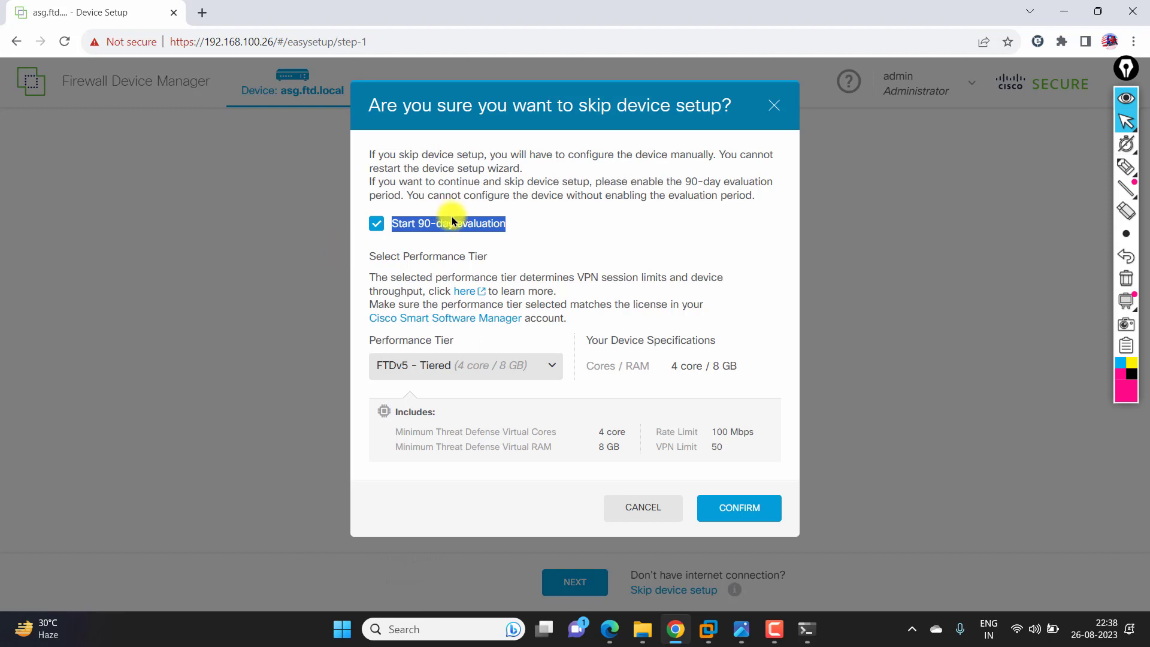
{"action": "left_click", "coordinate": [726, 515]}
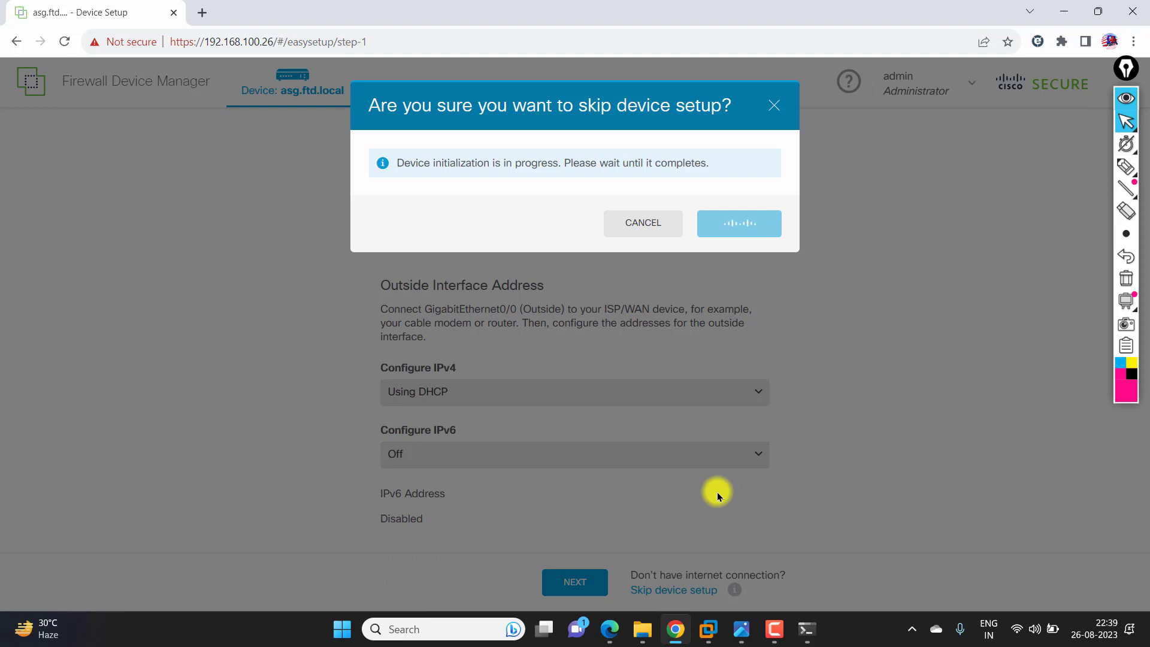
- Inspect the Device Summary details for ports 0/0, MGMT and the 0/1 link
{"action": "mouse_move", "coordinate": [1122, 165]}
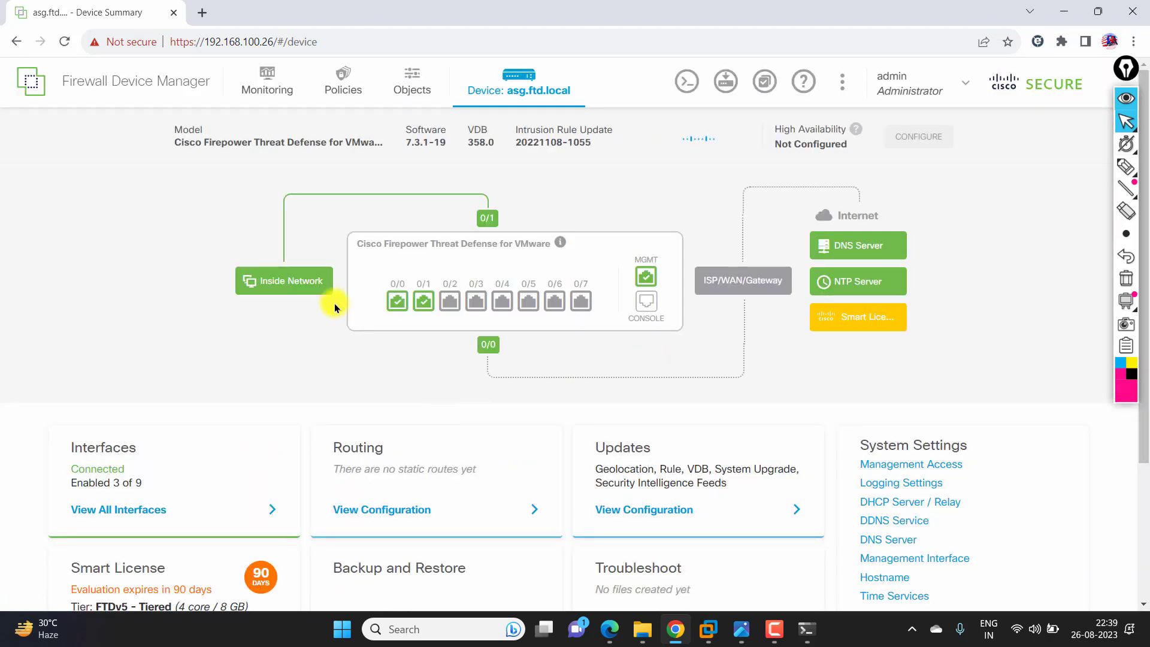
{"action": "mouse_move", "coordinate": [396, 306]}
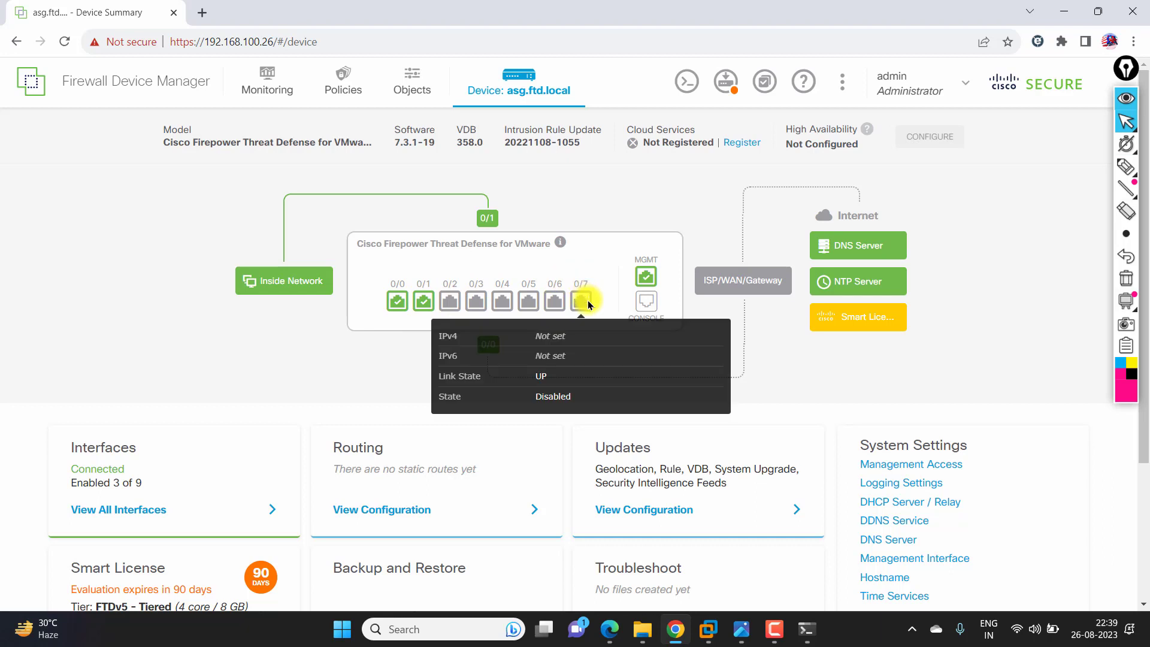
{"action": "mouse_move", "coordinate": [643, 273]}
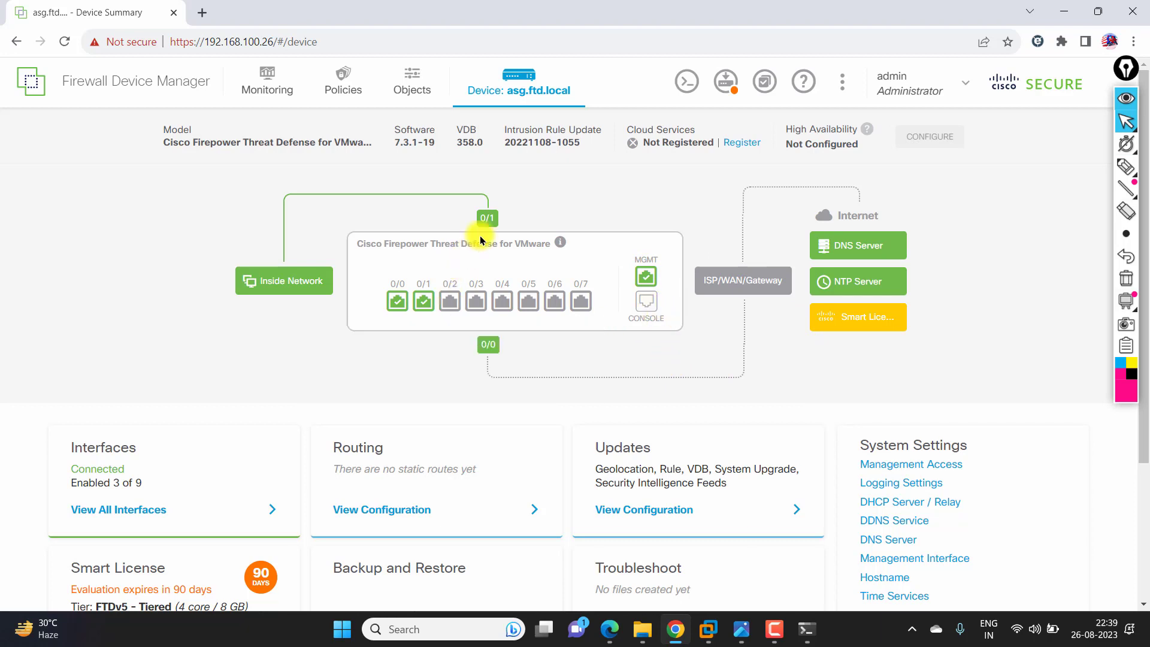
{"action": "mouse_move", "coordinate": [481, 216]}
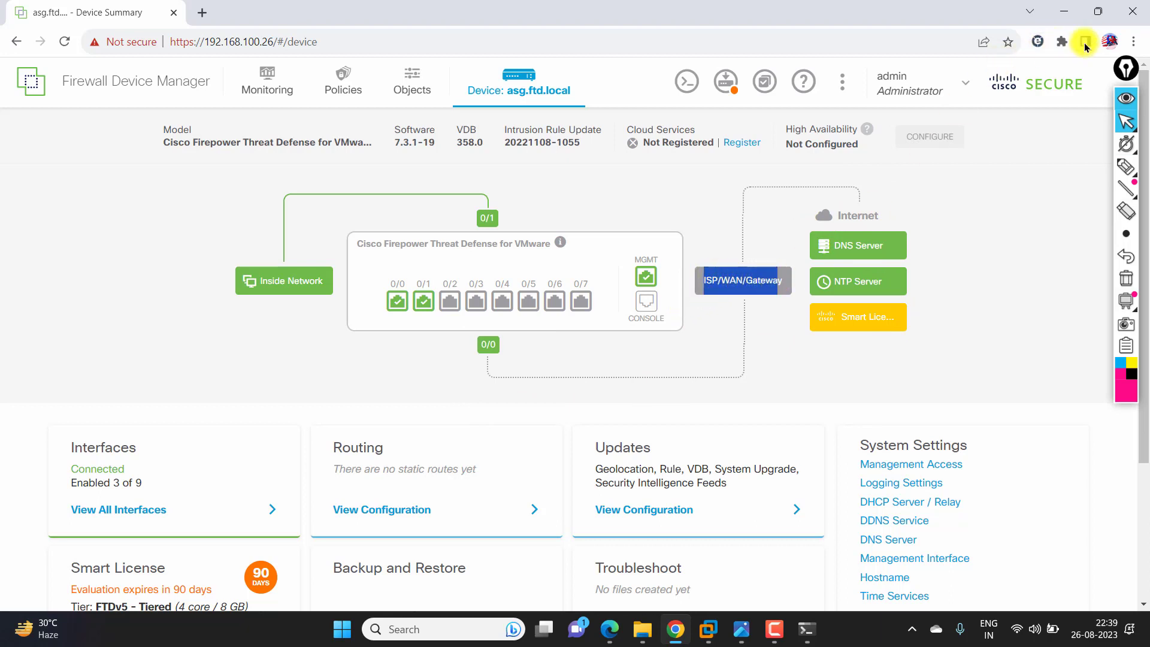
- Zoom the Chrome page in twice using the browser menu's Zoom +
{"action": "left_click", "coordinate": [1133, 41]}
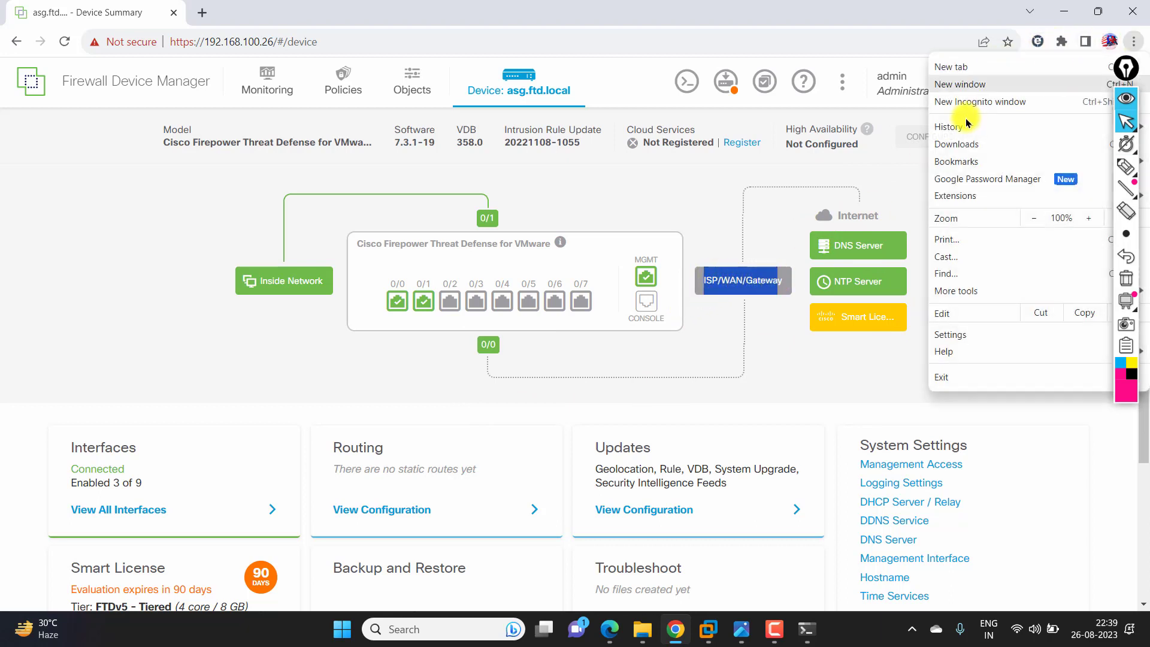
{"action": "left_click", "coordinate": [1087, 219]}
{"action": "left_click", "coordinate": [746, 225]}
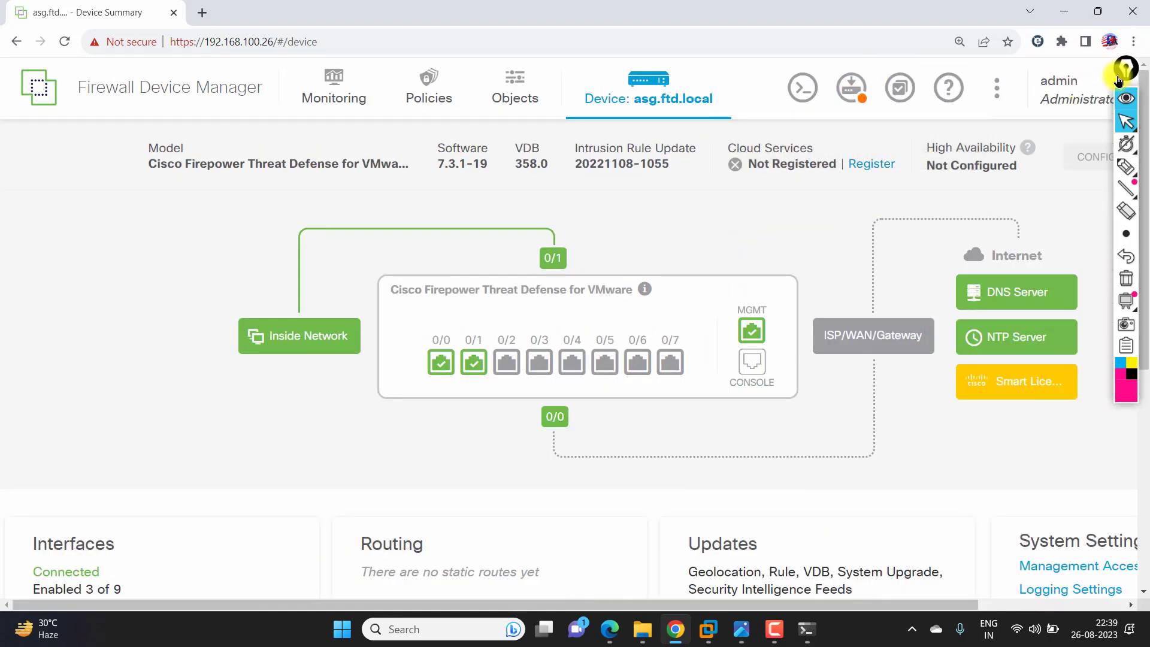
- Draw a pink freehand arrow pointing at the pending-deployment Deploy icon
{"action": "left_click", "coordinate": [1125, 166]}
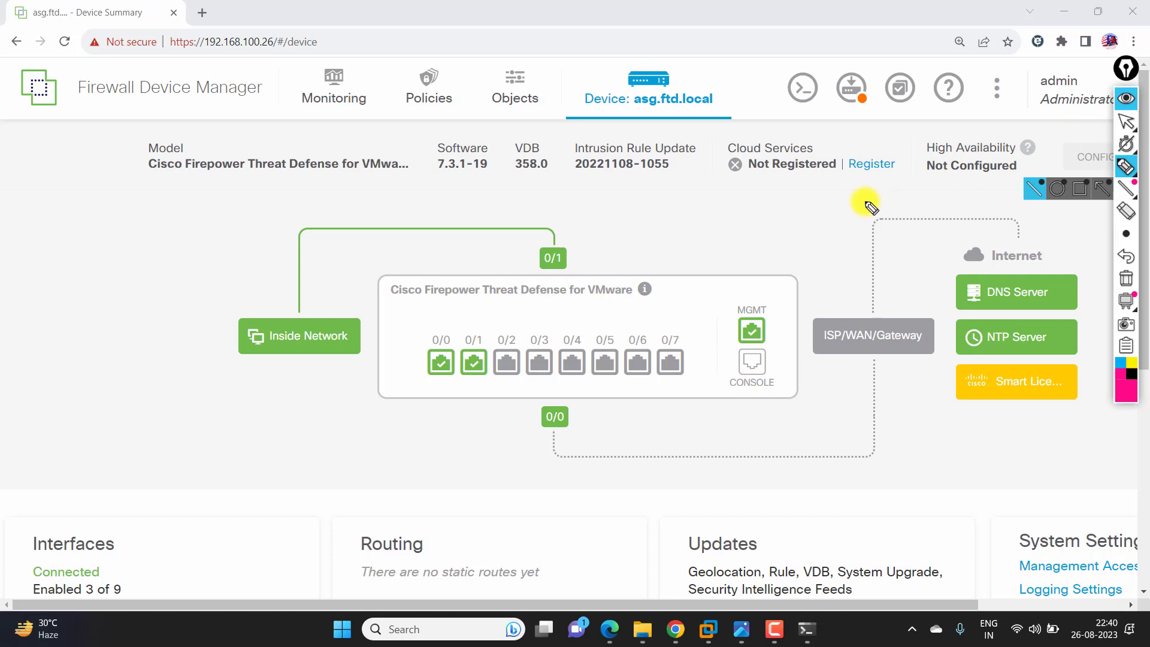
{"action": "left_click", "coordinate": [1126, 122]}
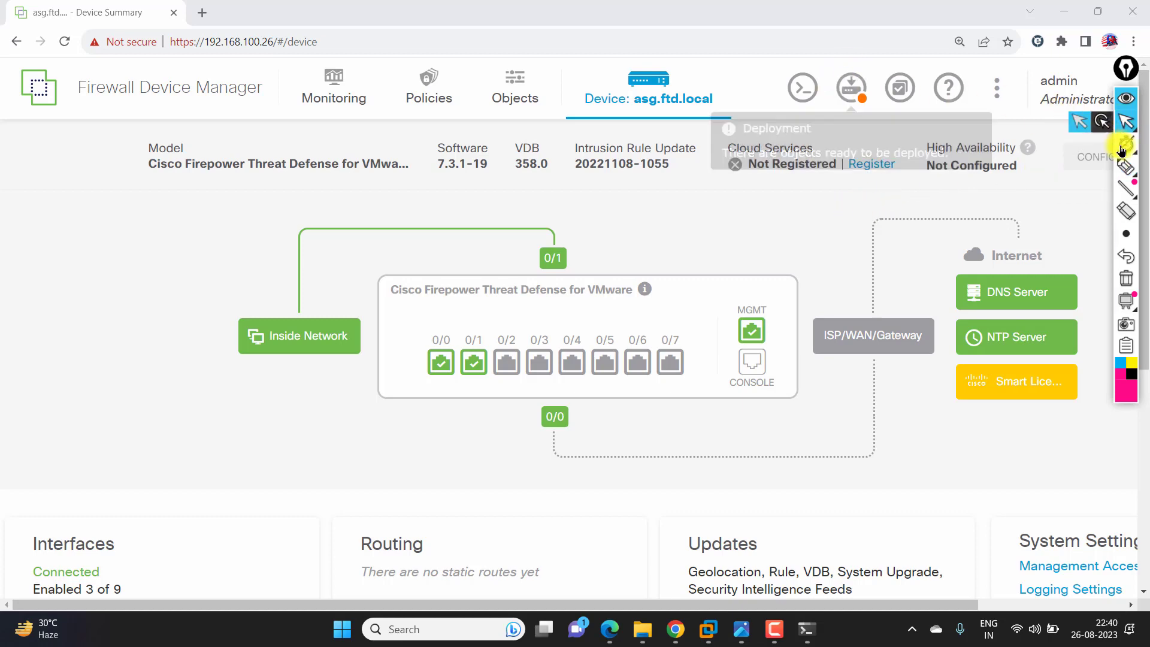
{"action": "key", "text": "h"}
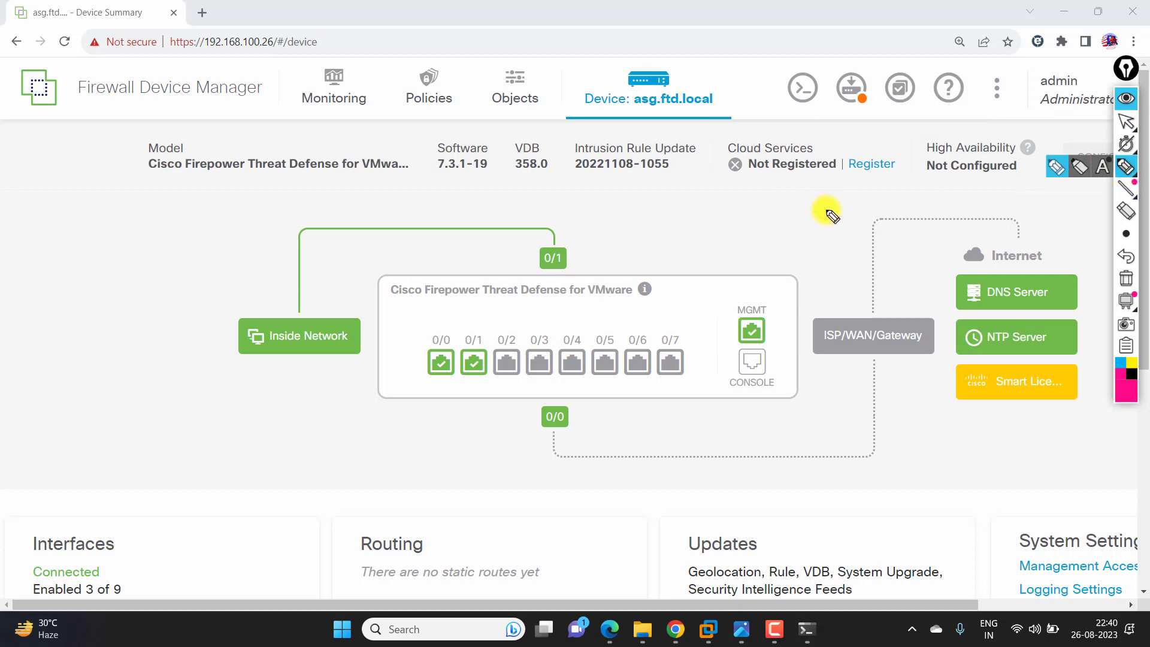
{"action": "mouse_move", "coordinate": [830, 211]}
{"action": "left_mouse_down"}
{"action": "mouse_move", "coordinate": [852, 160]}
{"action": "mouse_move", "coordinate": [852, 115]}
{"action": "mouse_move", "coordinate": [860, 123]}
{"action": "mouse_move", "coordinate": [849, 116]}
{"action": "left_mouse_up"}
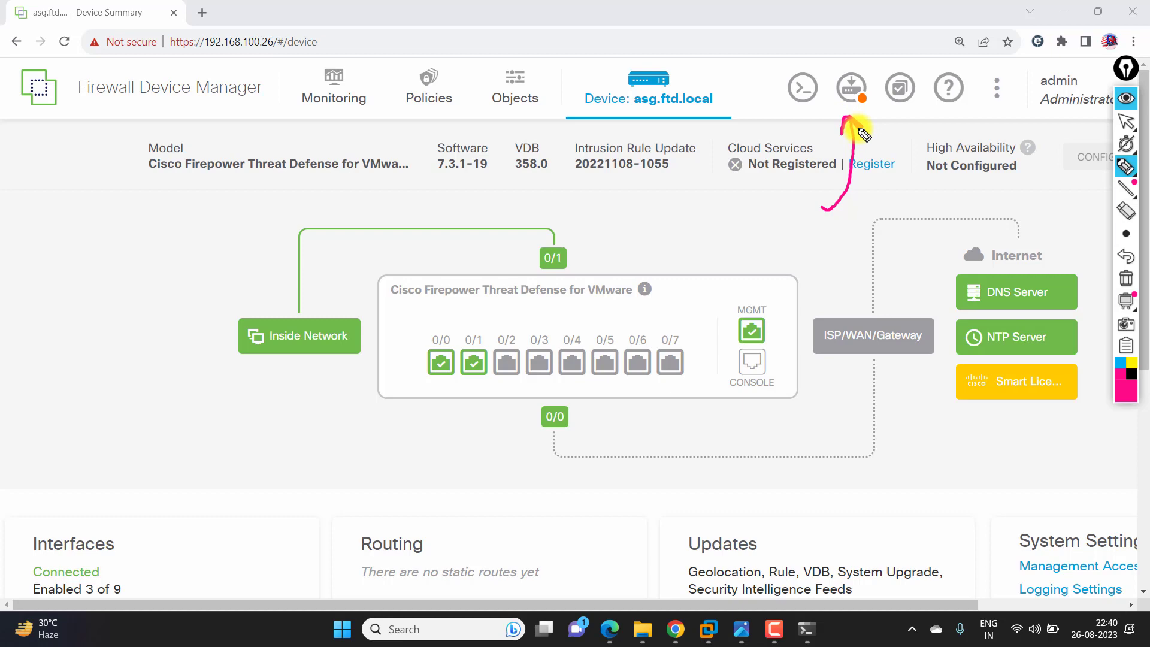
{"action": "left_click_drag", "start_coordinate": [849, 117], "coordinate": [862, 128]}
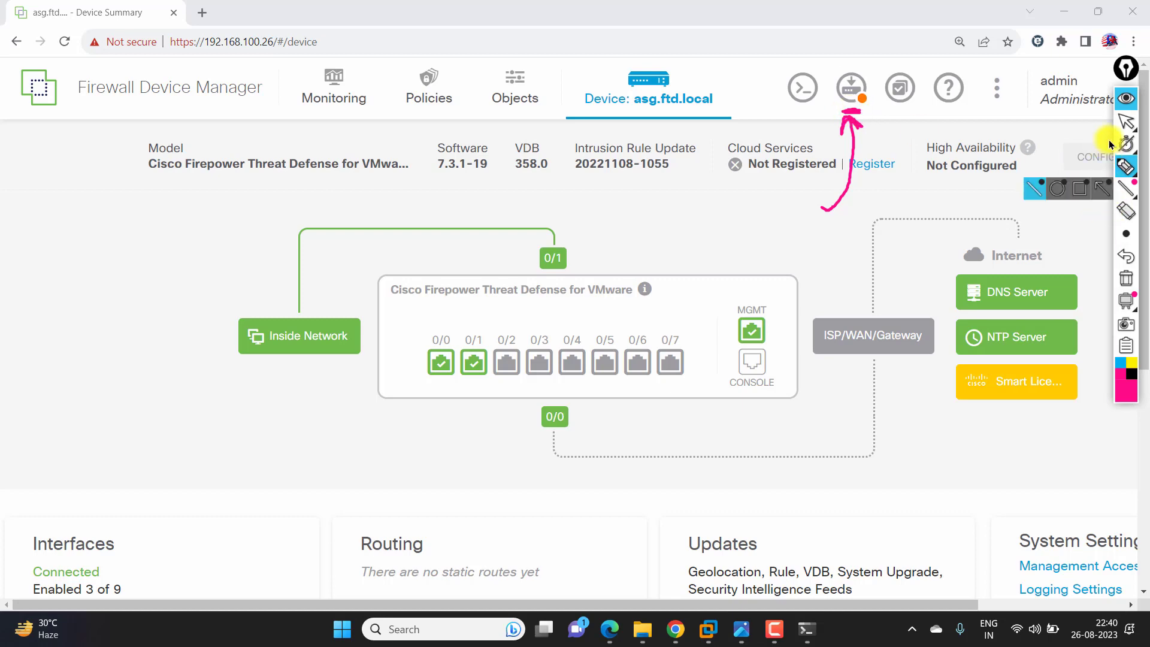
{"action": "left_click", "coordinate": [1126, 121]}
- Open Pending Changes, annotate the Deploy Now option, then clear all drawings
{"action": "left_click", "coordinate": [853, 90]}
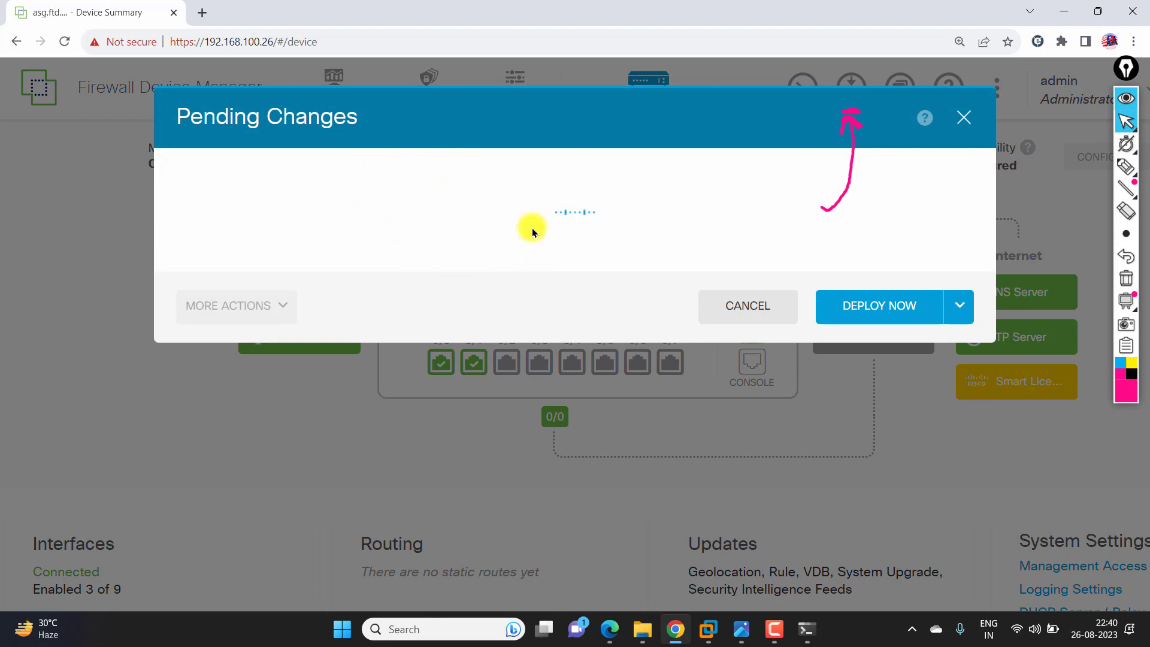
{"action": "left_click", "coordinate": [1125, 166]}
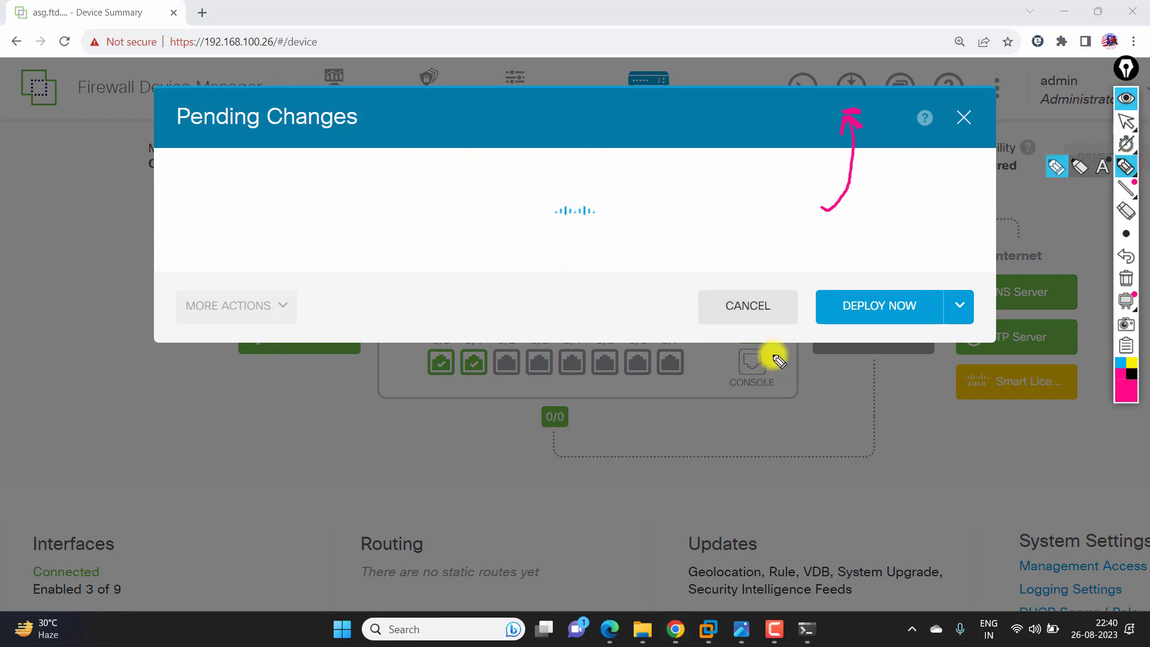
{"action": "mouse_move", "coordinate": [821, 274]}
{"action": "left_mouse_down"}
{"action": "mouse_move", "coordinate": [968, 290]}
{"action": "mouse_move", "coordinate": [872, 387]}
{"action": "mouse_move", "coordinate": [821, 267]}
{"action": "mouse_move", "coordinate": [835, 255]}
{"action": "left_mouse_up"}
{"action": "left_click_drag", "start_coordinate": [712, 402], "coordinate": [740, 330]}
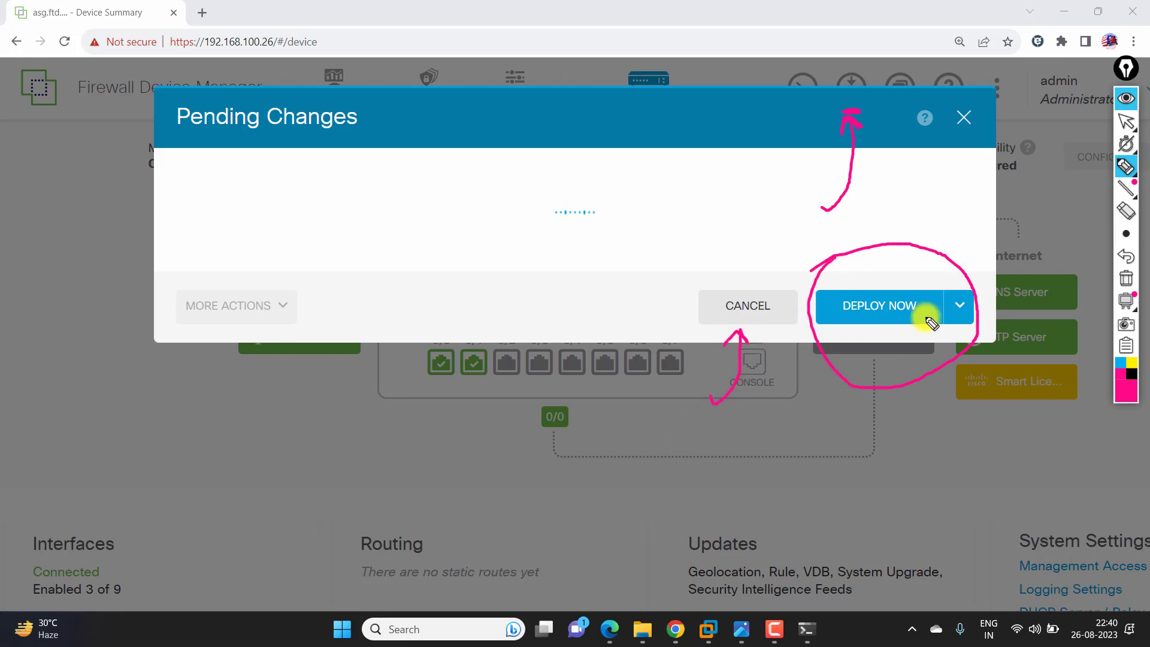
{"action": "left_click", "coordinate": [1123, 262]}
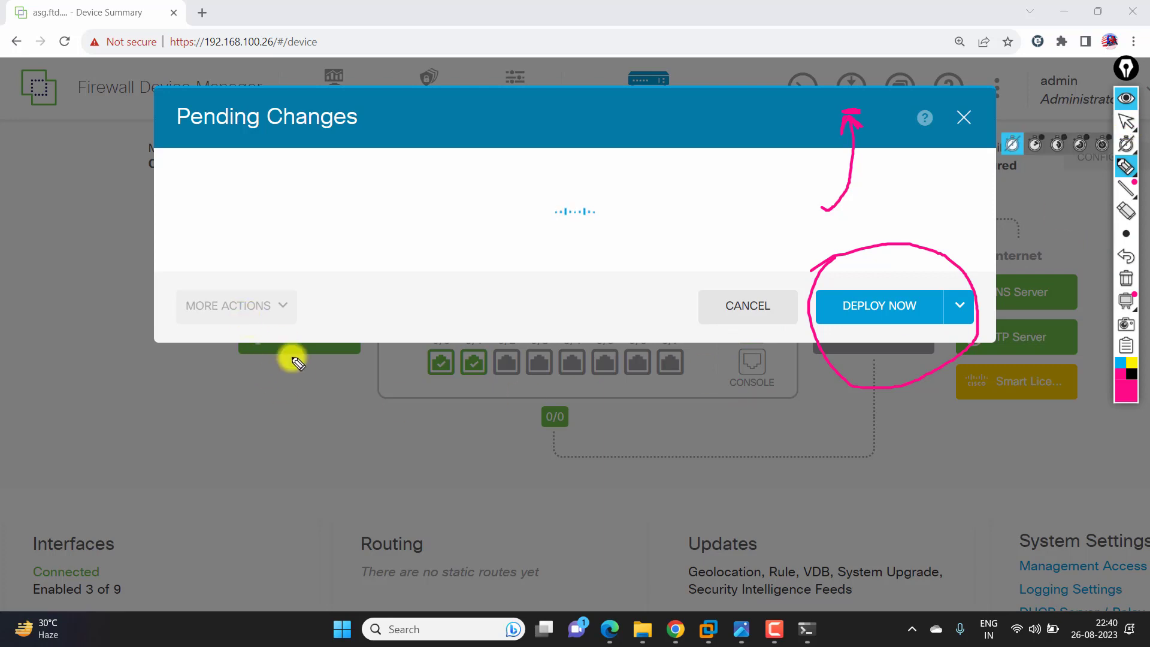
{"action": "left_click_drag", "start_coordinate": [286, 369], "coordinate": [264, 335]}
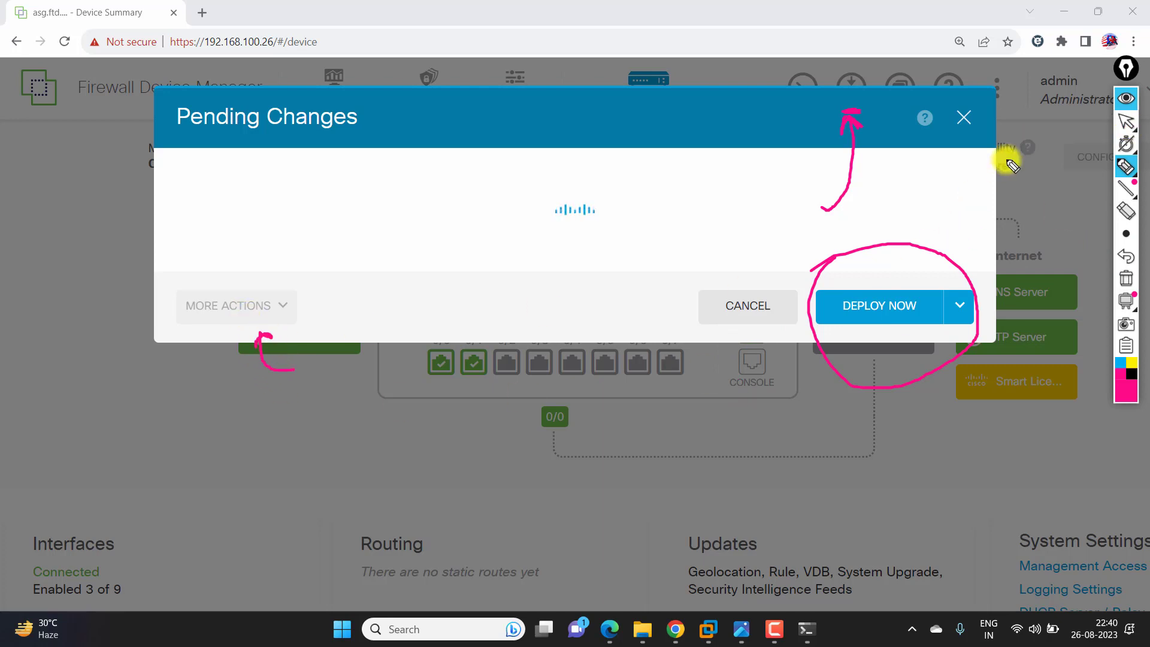
{"action": "left_click", "coordinate": [1123, 126]}
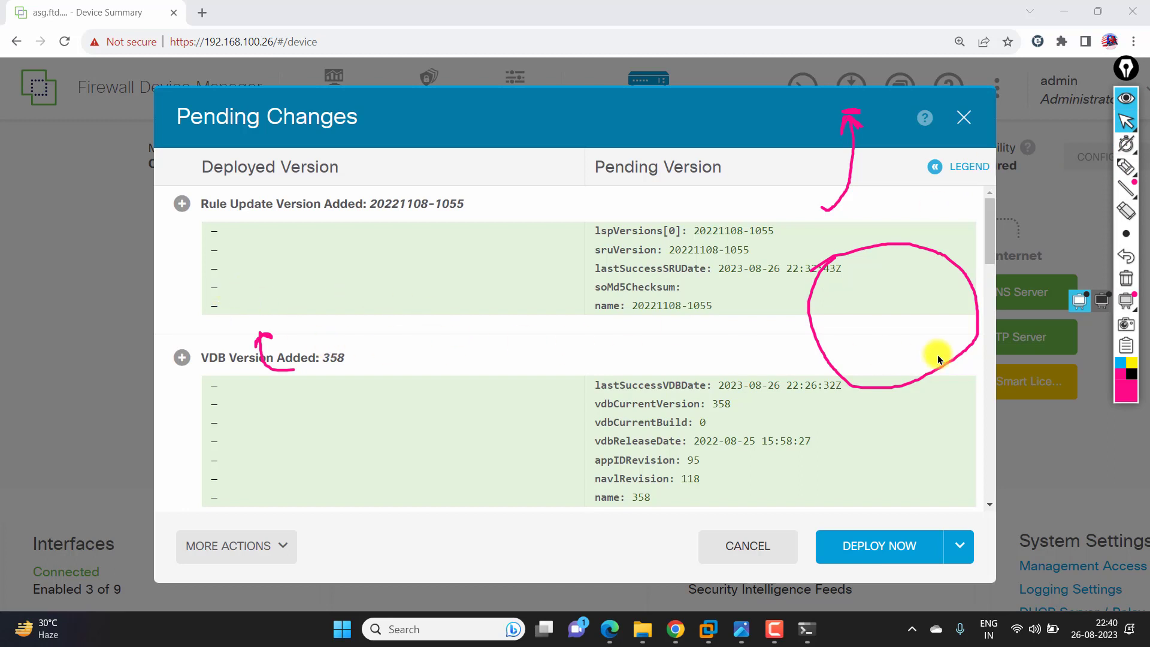
{"action": "mouse_move", "coordinate": [1127, 174]}
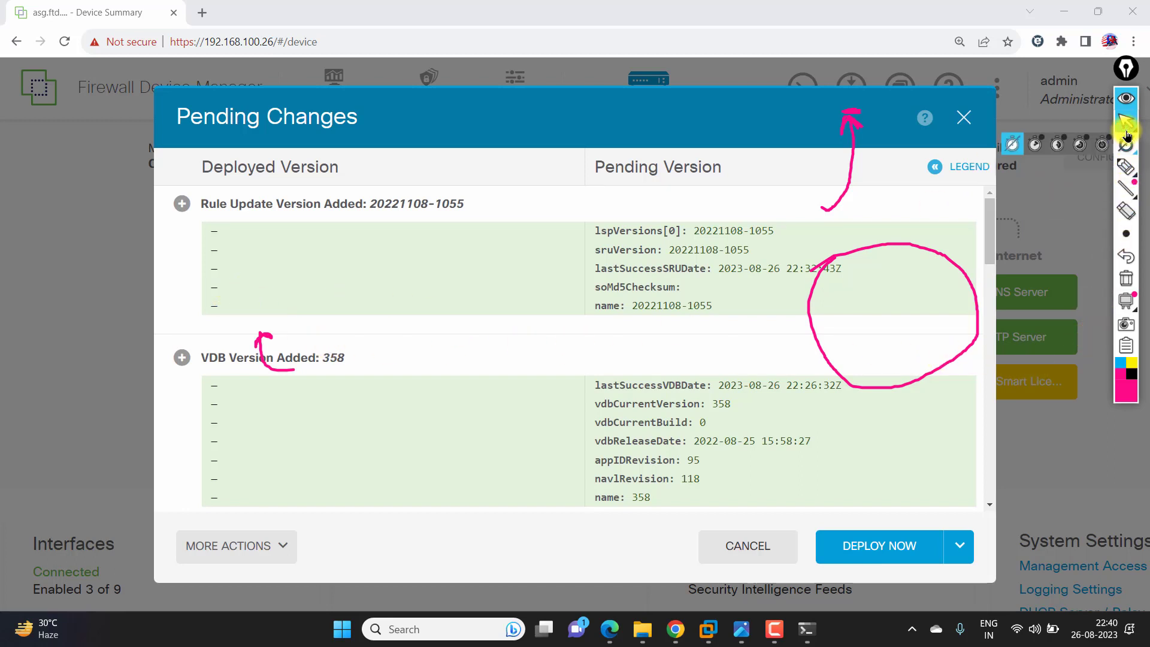
{"action": "left_click", "coordinate": [1125, 279]}
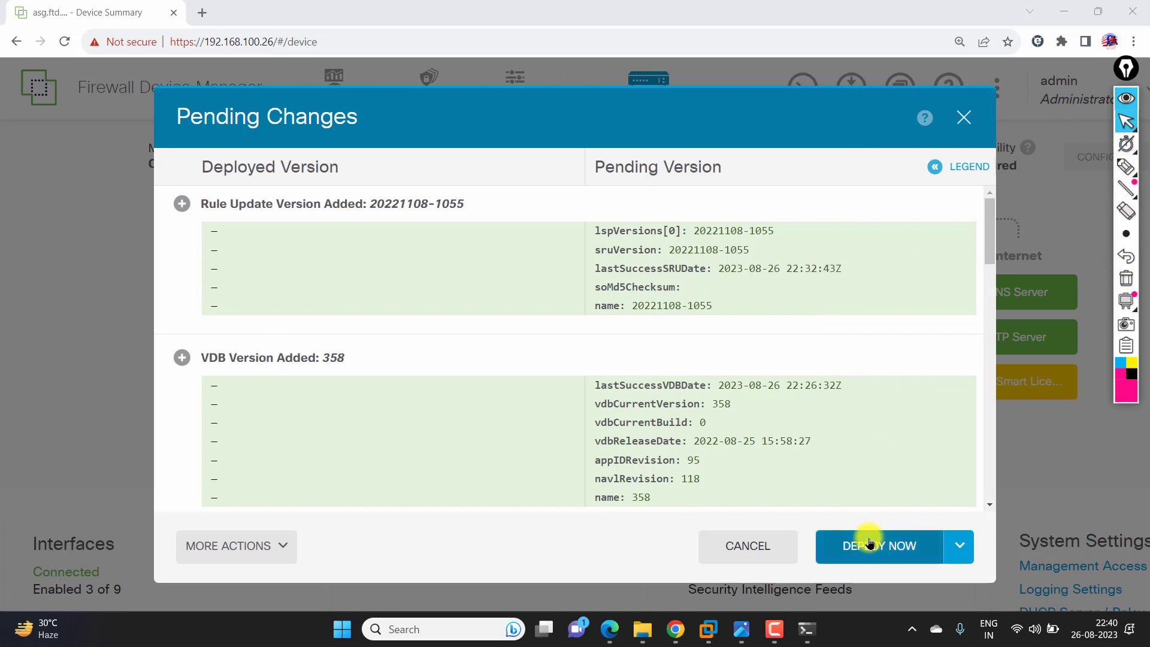
{"action": "left_click", "coordinate": [188, 555]}
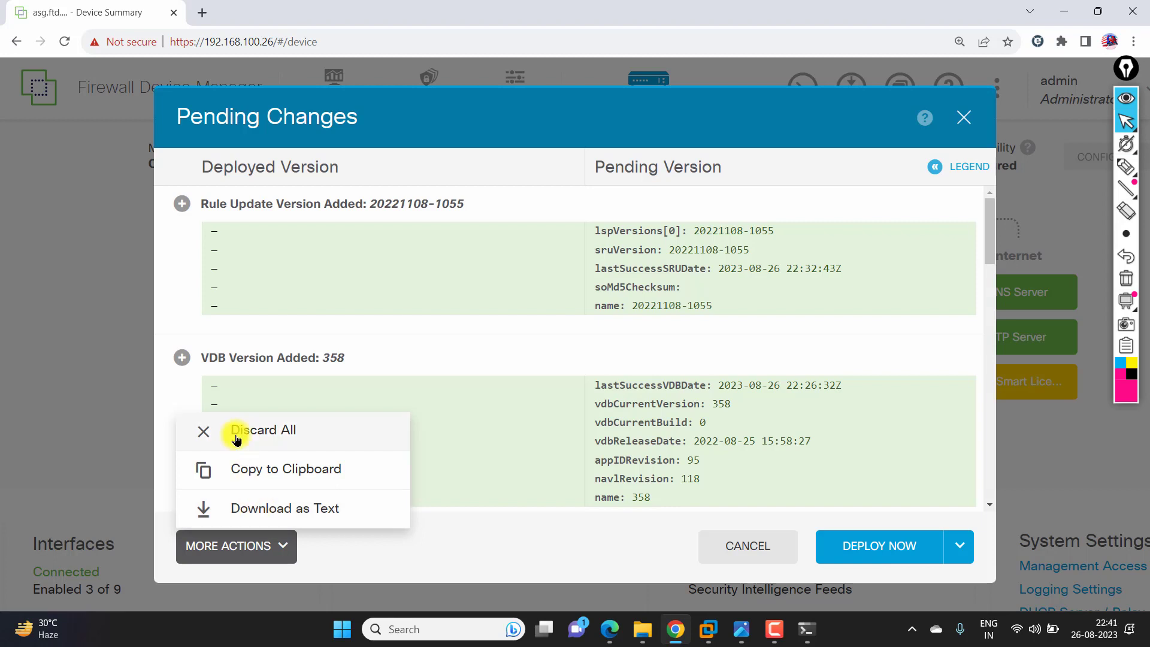
{"action": "left_click", "coordinate": [588, 544]}
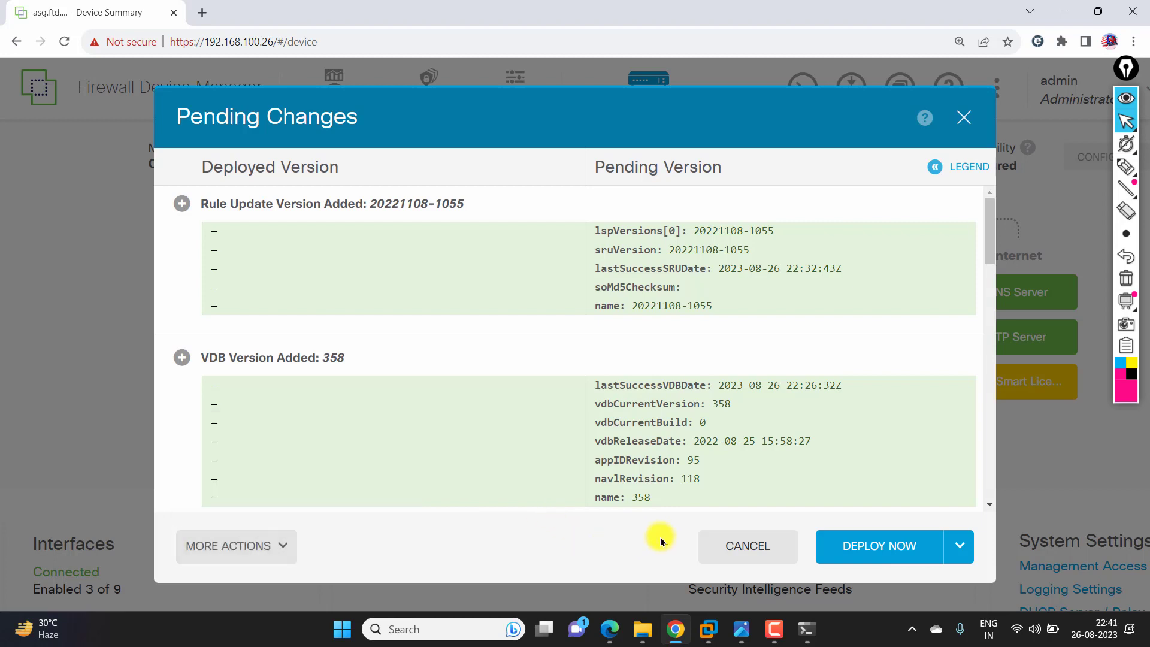
{"action": "left_click", "coordinate": [853, 559]}
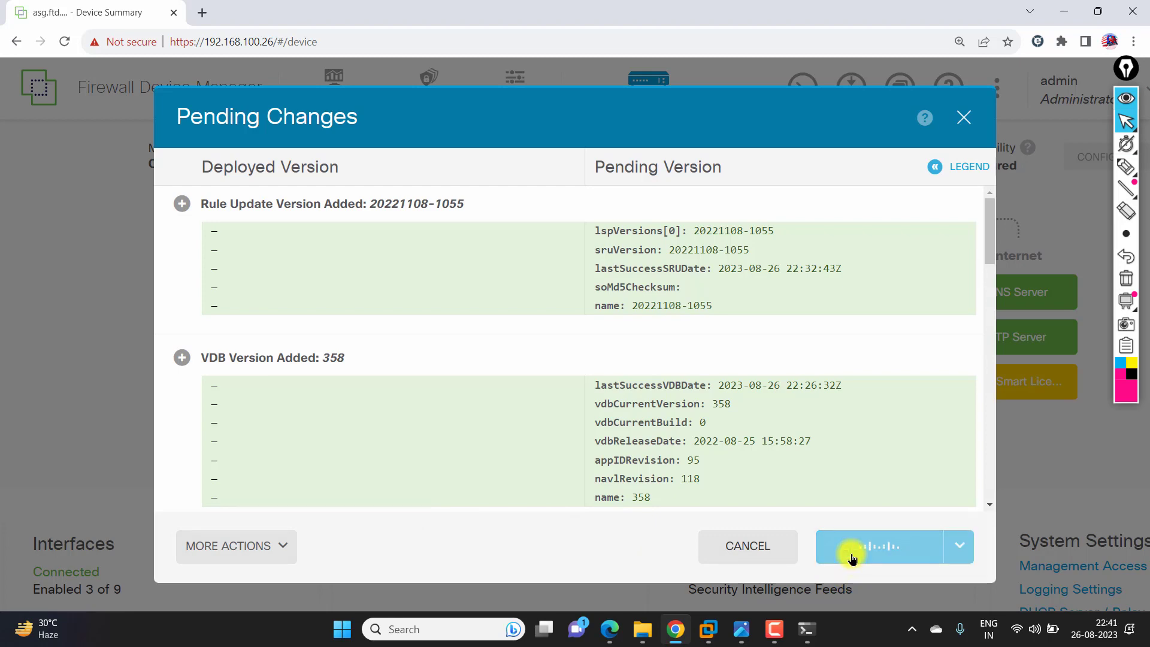
- Close the deployment dialog and highlight the model, intrusion rule and high-availability values
{"action": "left_click", "coordinate": [902, 564]}
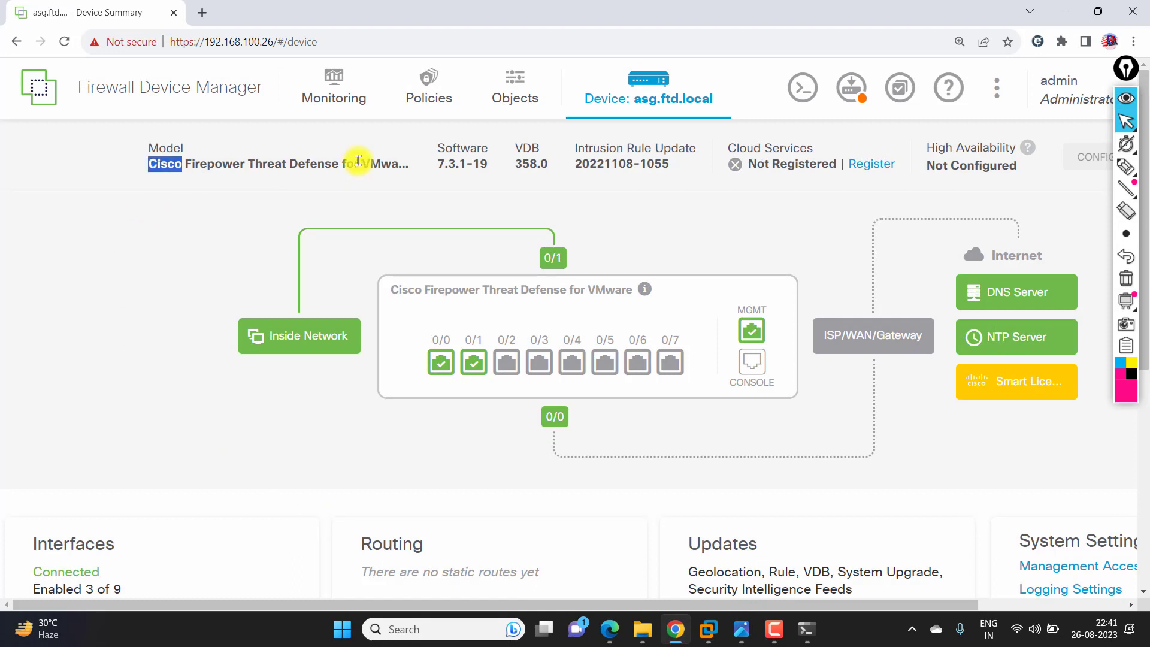
{"action": "left_click_drag", "start_coordinate": [358, 160], "coordinate": [492, 170]}
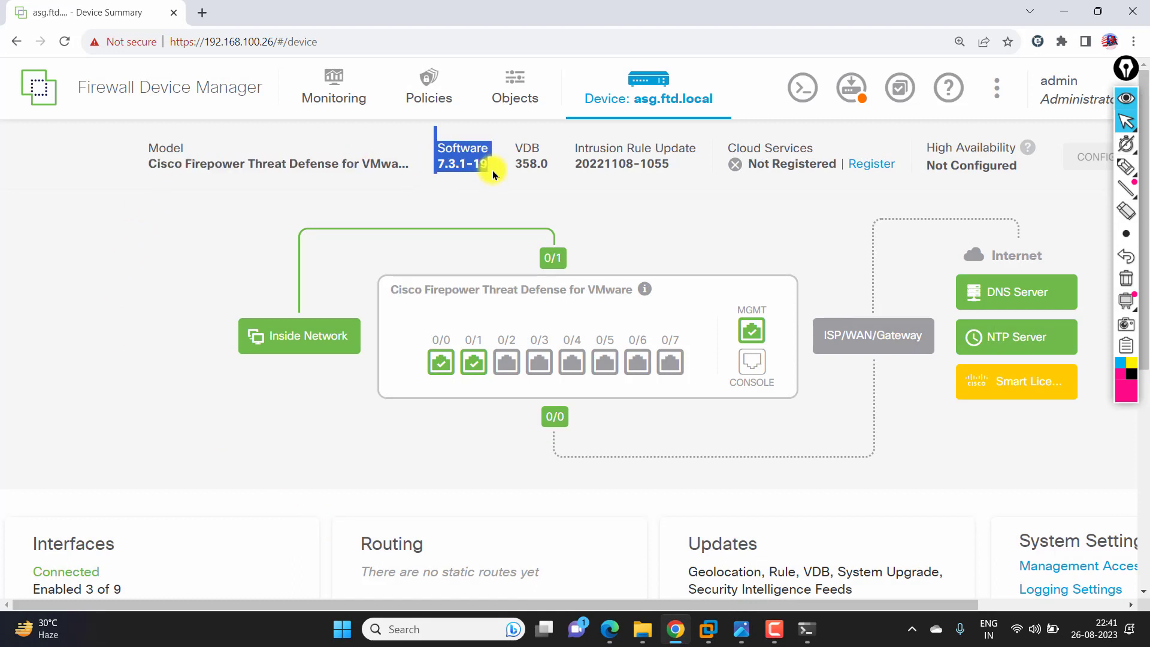
{"action": "left_click_drag", "start_coordinate": [566, 159], "coordinate": [667, 165]}
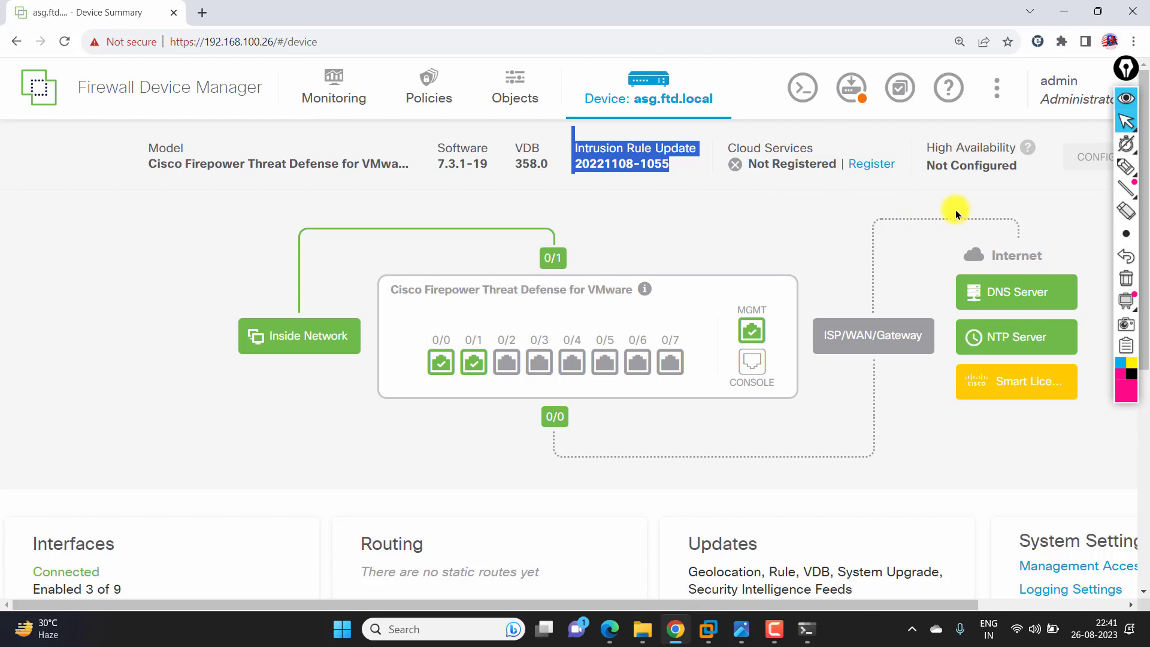
{"action": "left_click_drag", "start_coordinate": [949, 167], "coordinate": [1018, 166]}
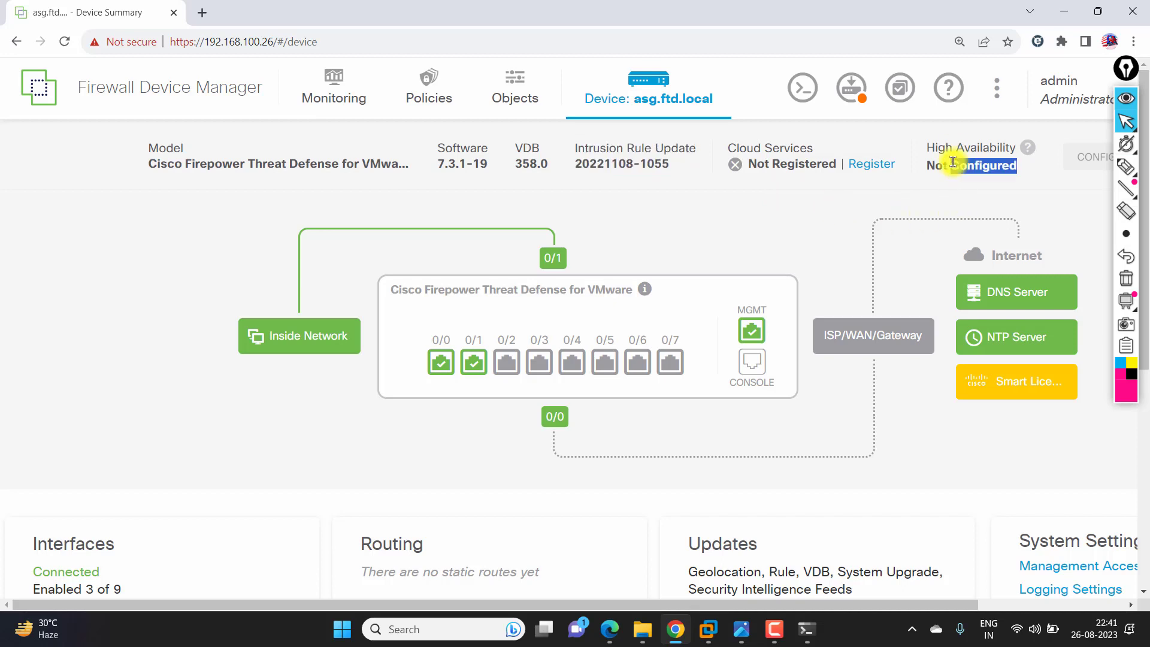
- Open the admin user's account options menu on the Device Summary
{"action": "left_click", "coordinate": [1053, 105]}
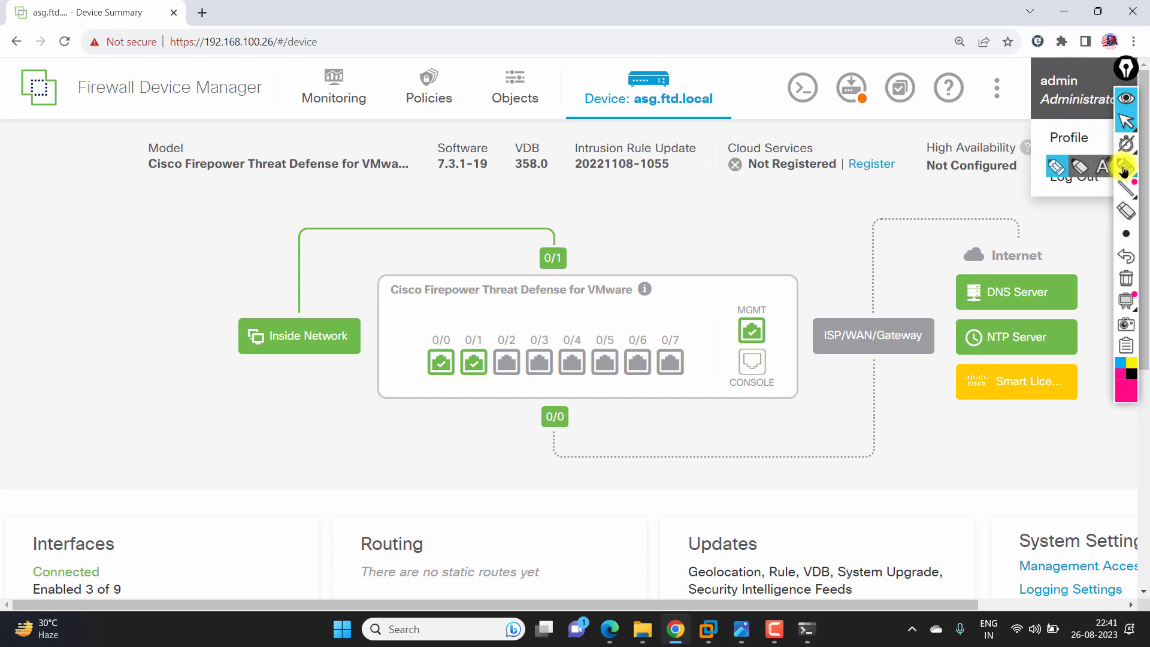
{"action": "left_click", "coordinate": [1125, 167]}
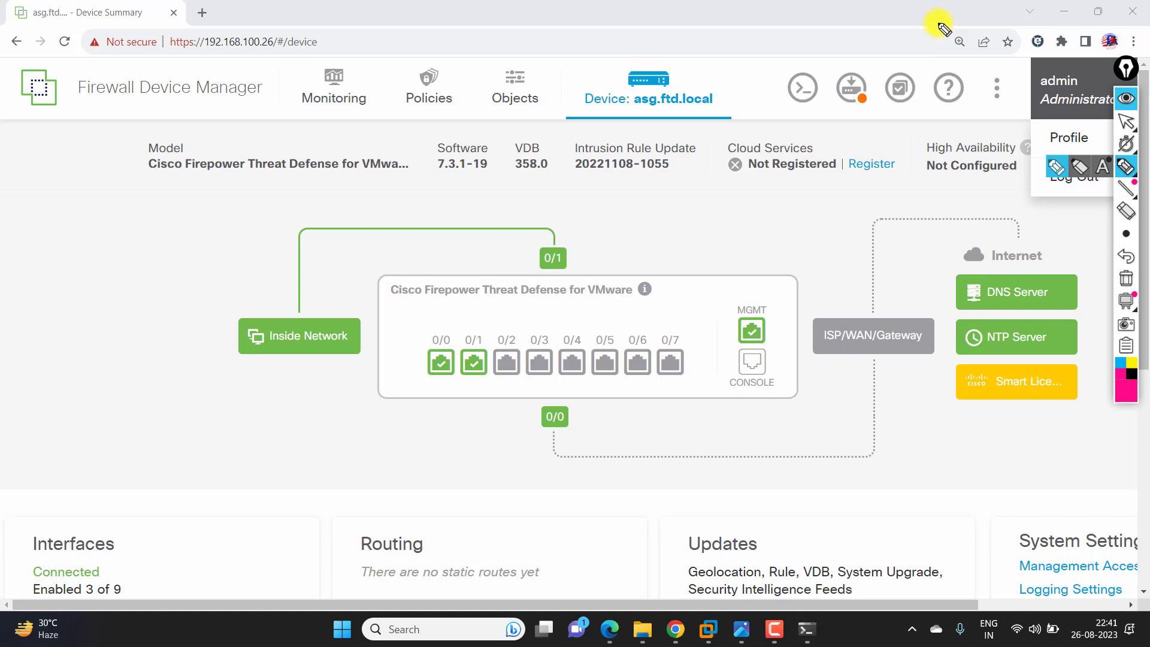
{"action": "left_click", "coordinate": [1125, 122]}
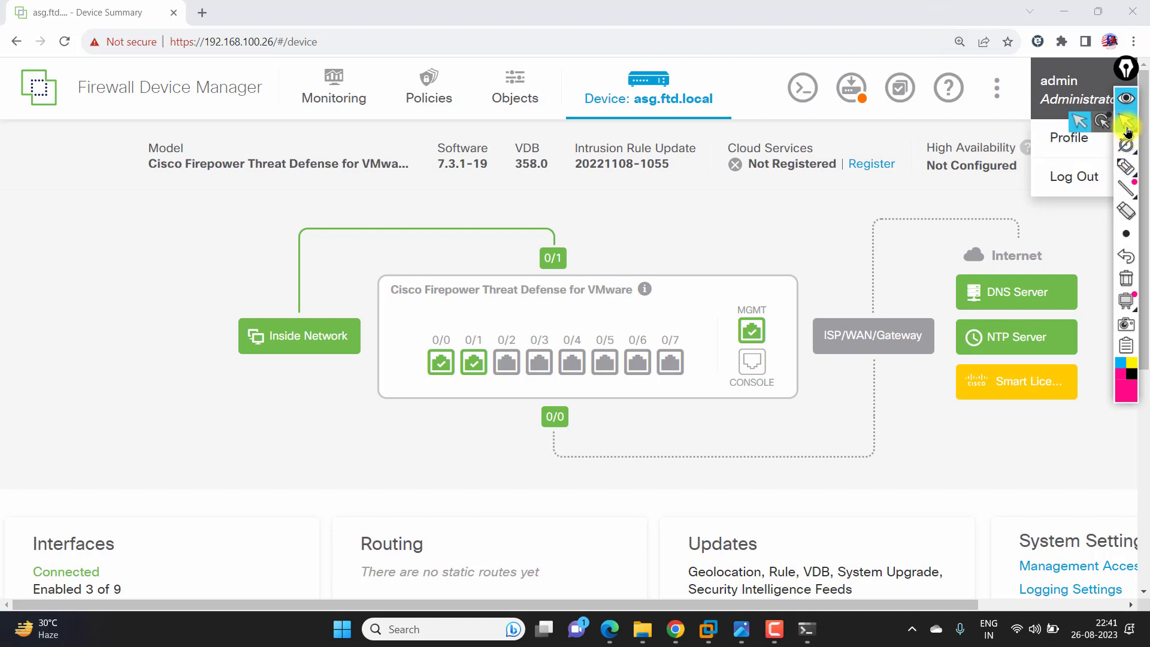
{"action": "mouse_move", "coordinate": [1120, 188]}
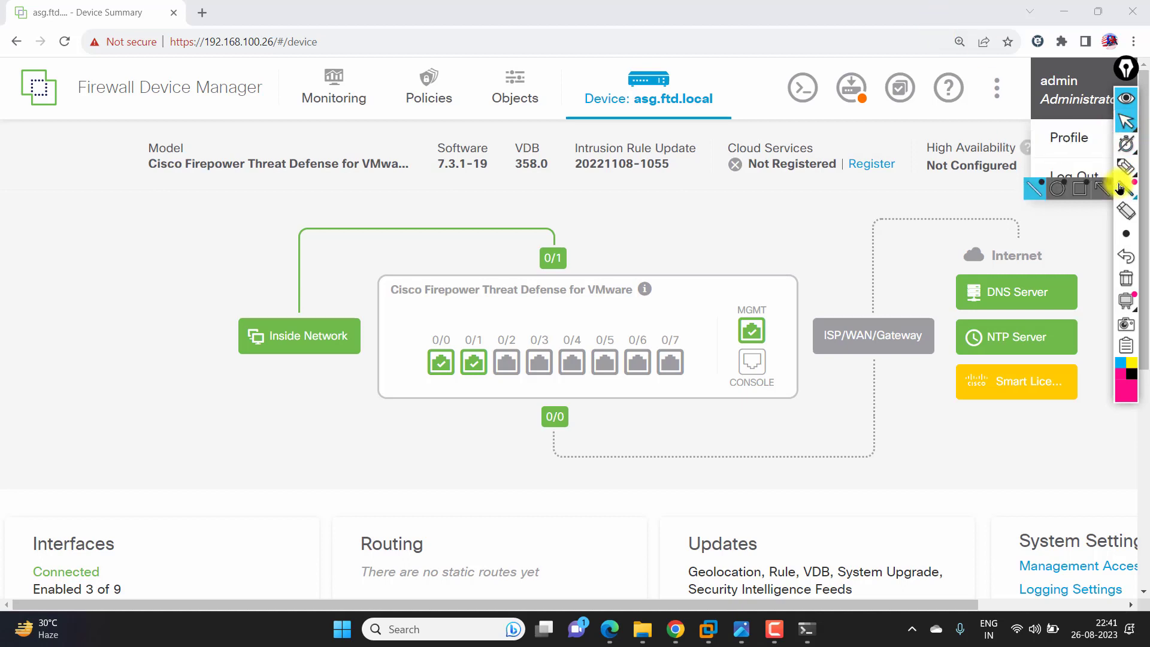
- Switch the admin user profile's colour theme to High Contrast Mode
{"action": "left_click", "coordinate": [1070, 138]}
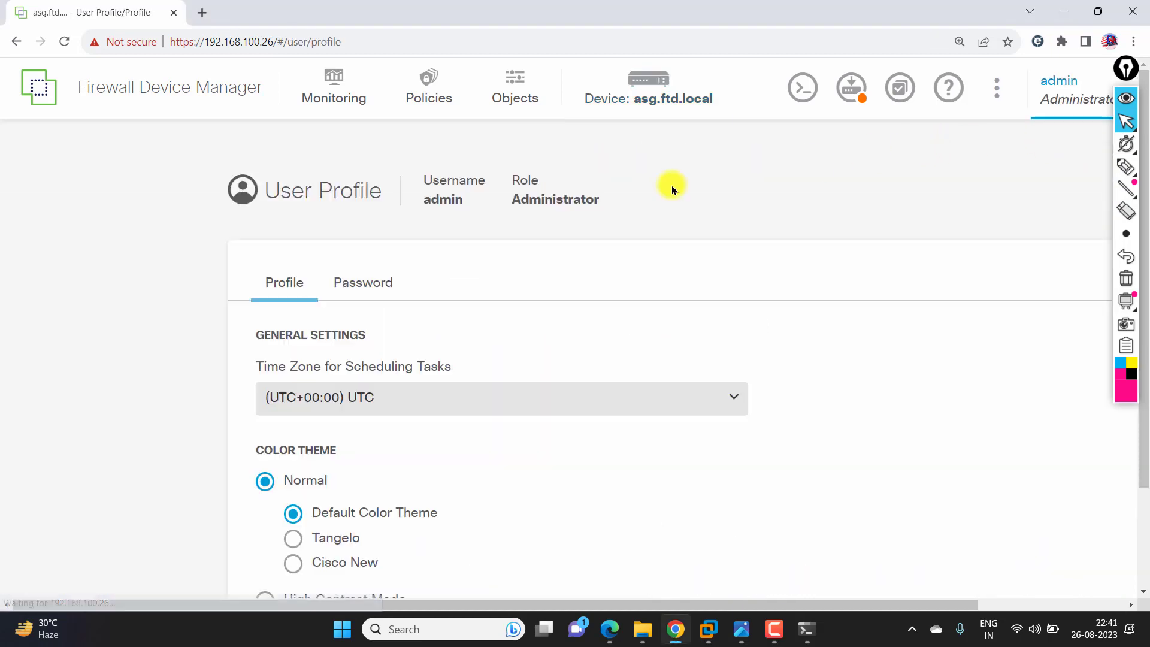
{"action": "scroll", "coordinate": [261, 246], "scroll_direction": "down", "scroll_amount": 2}
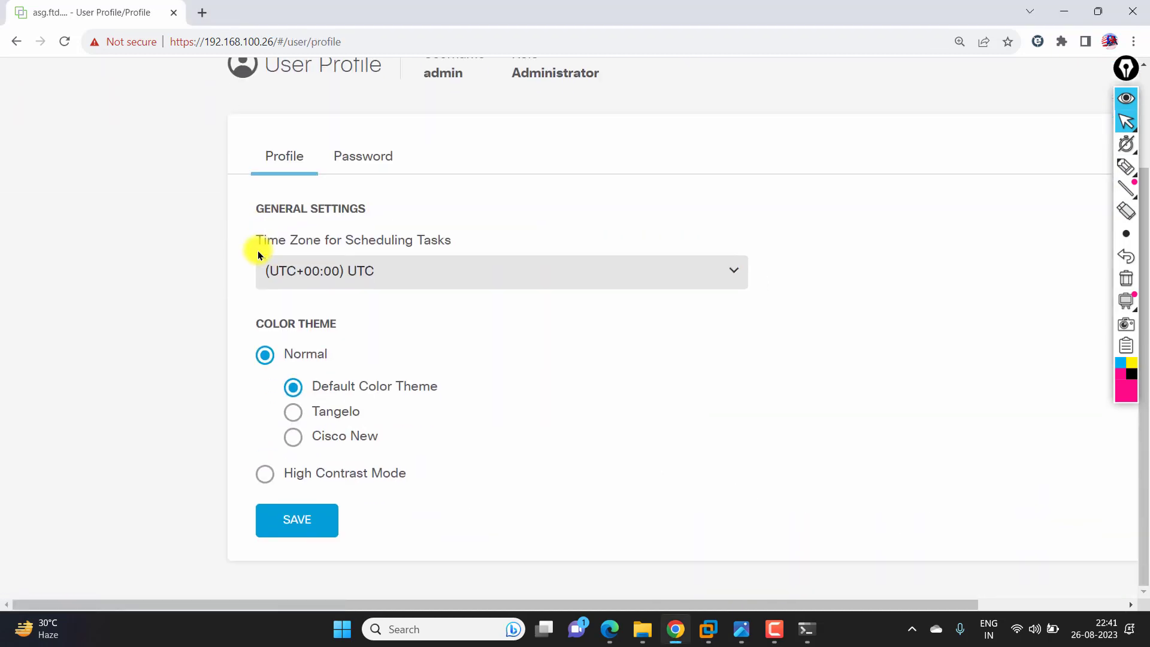
{"action": "left_click", "coordinate": [293, 412]}
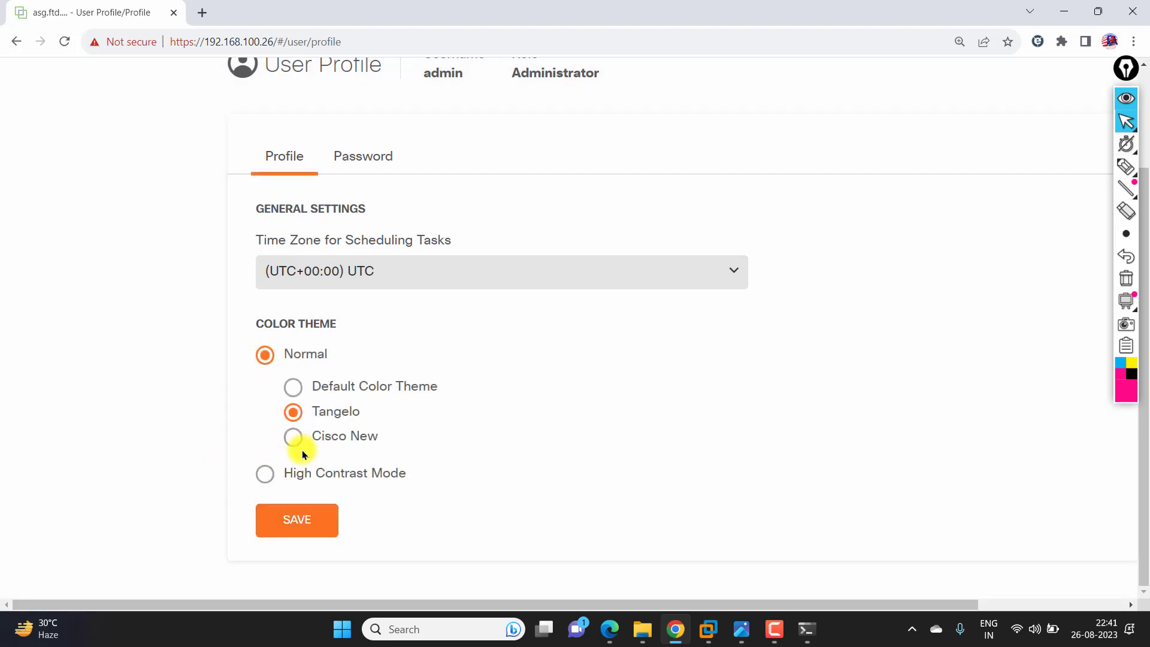
{"action": "left_click", "coordinate": [265, 479]}
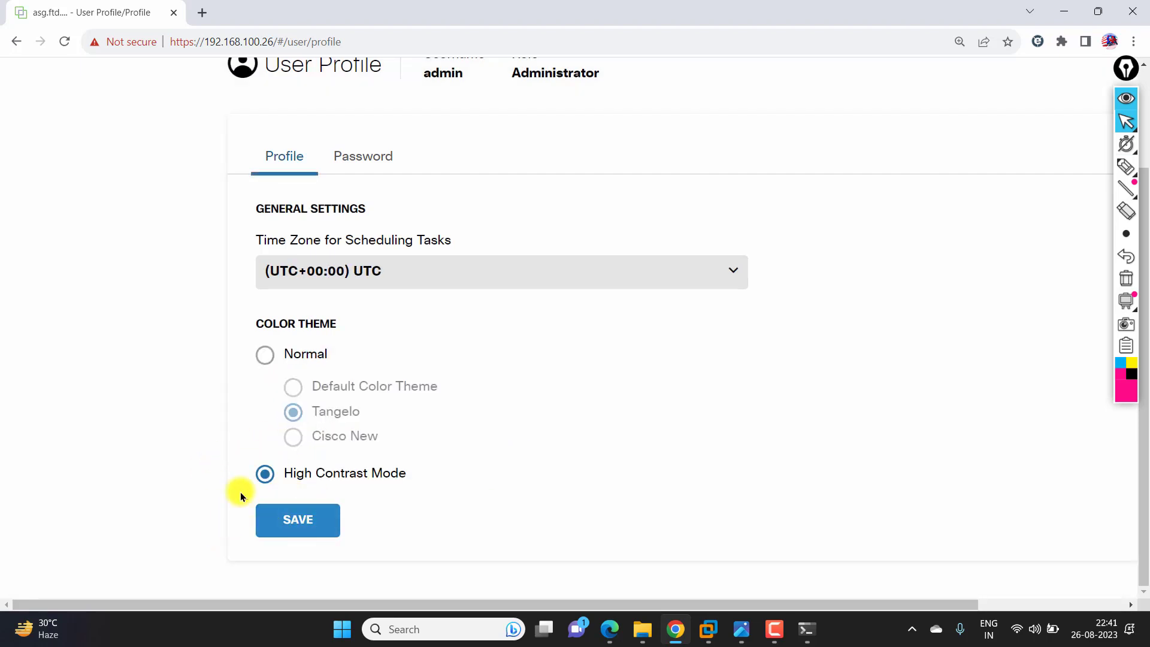
- Set Time Zone for Scheduling Tasks to (UTC+05:30) Asia/Kolkata and save the profile
{"action": "left_click", "coordinate": [311, 270]}
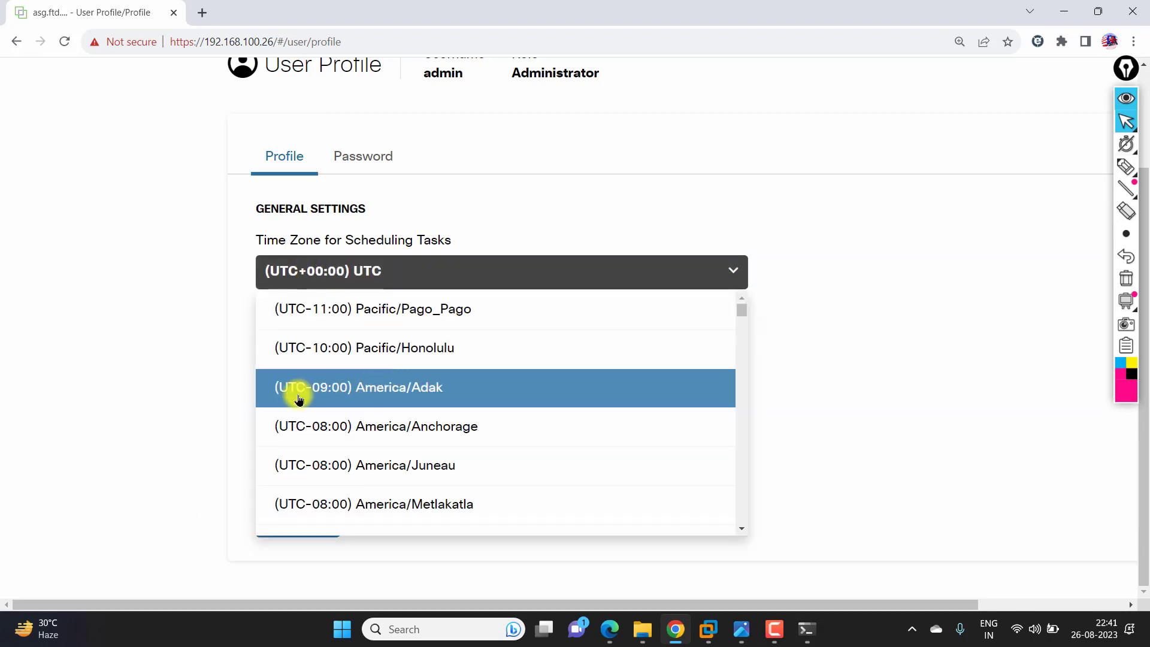
{"action": "scroll", "coordinate": [299, 399], "scroll_direction": "down", "scroll_amount": 20}
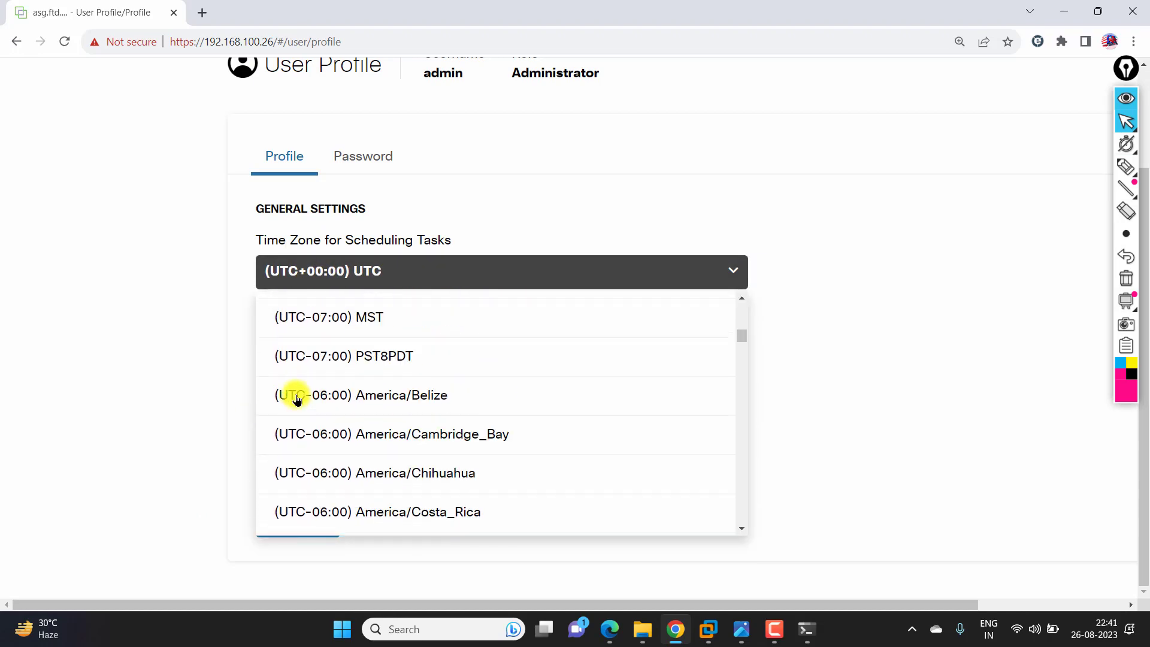
{"action": "scroll", "coordinate": [298, 399], "scroll_direction": "down", "scroll_amount": 20}
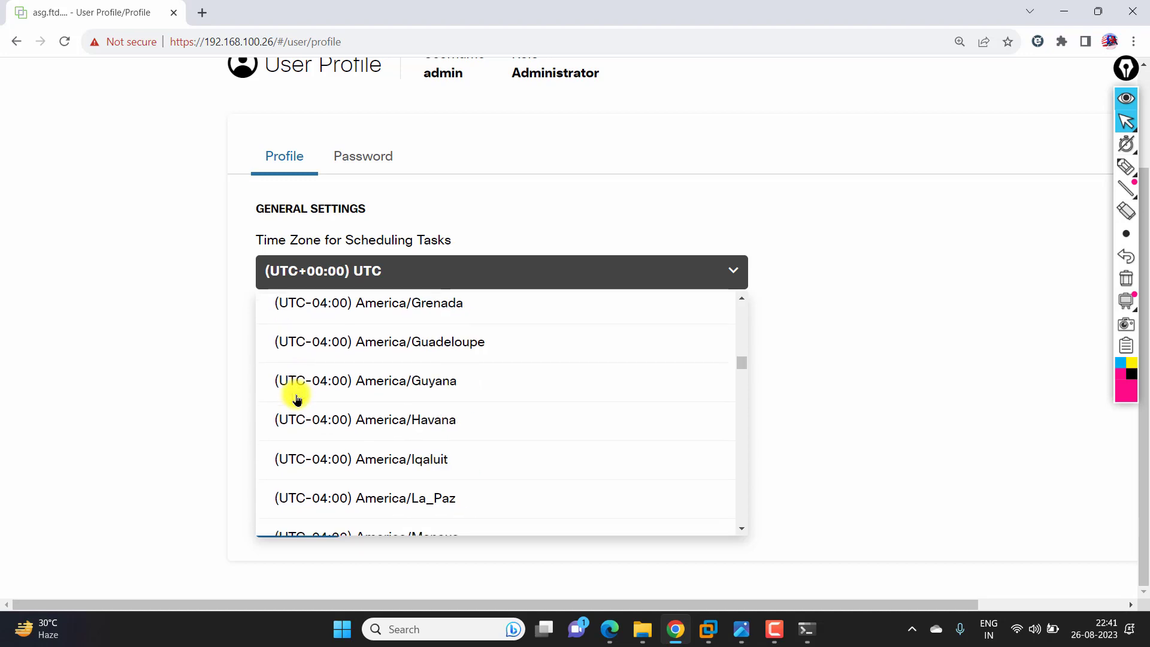
{"action": "scroll", "coordinate": [298, 399], "scroll_direction": "down", "scroll_amount": 20}
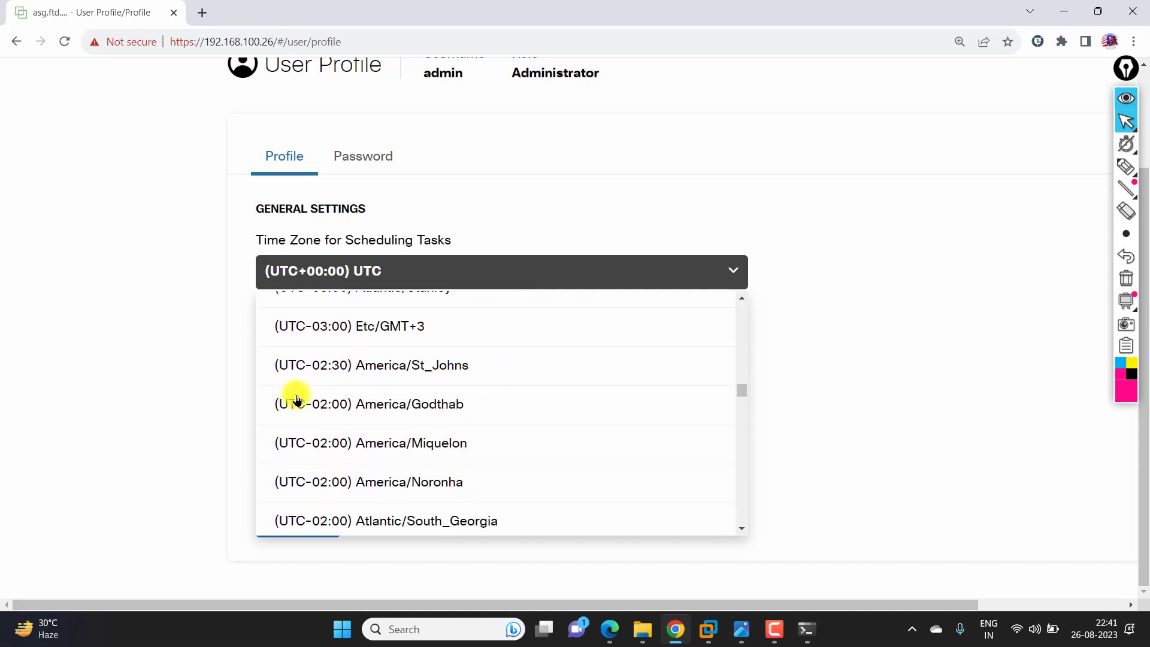
{"action": "scroll", "coordinate": [298, 399], "scroll_direction": "down", "scroll_amount": 20}
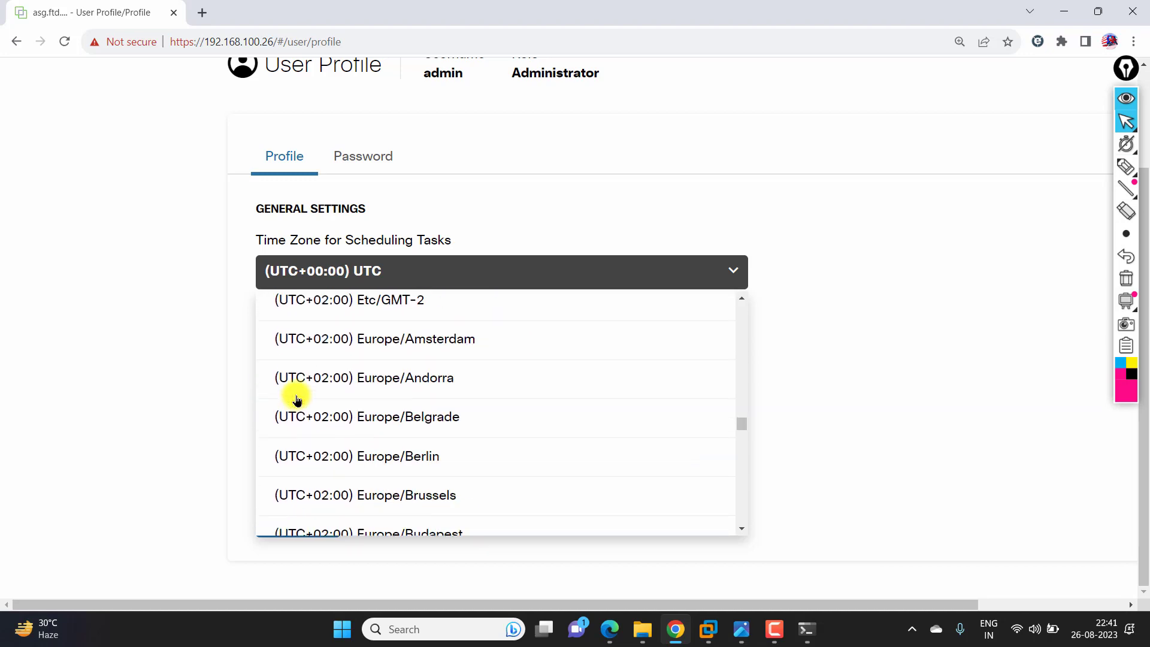
{"action": "scroll", "coordinate": [297, 399], "scroll_direction": "down", "scroll_amount": 20}
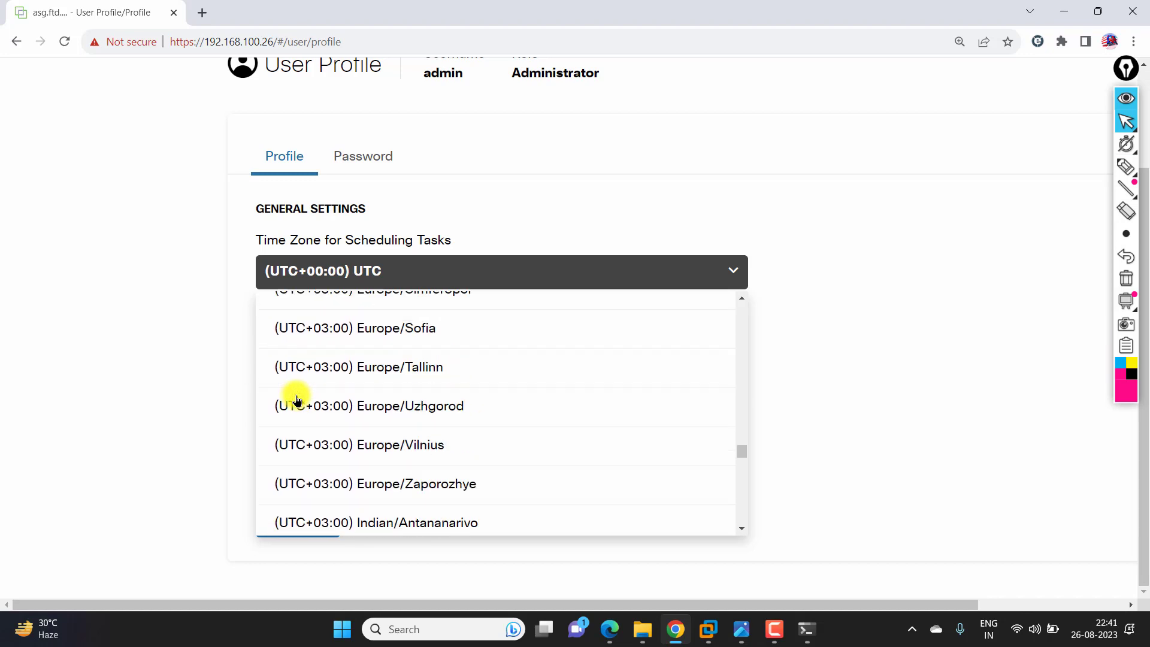
{"action": "scroll", "coordinate": [298, 399], "scroll_direction": "down", "scroll_amount": 20}
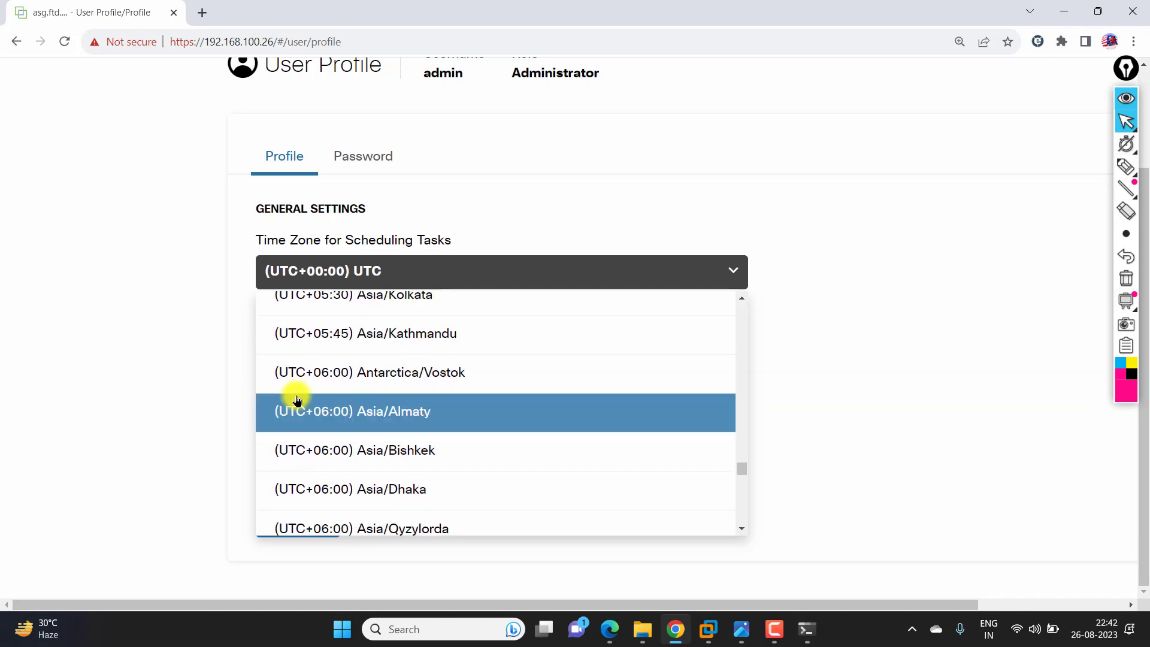
{"action": "scroll", "coordinate": [323, 368], "scroll_direction": "up", "scroll_amount": 2}
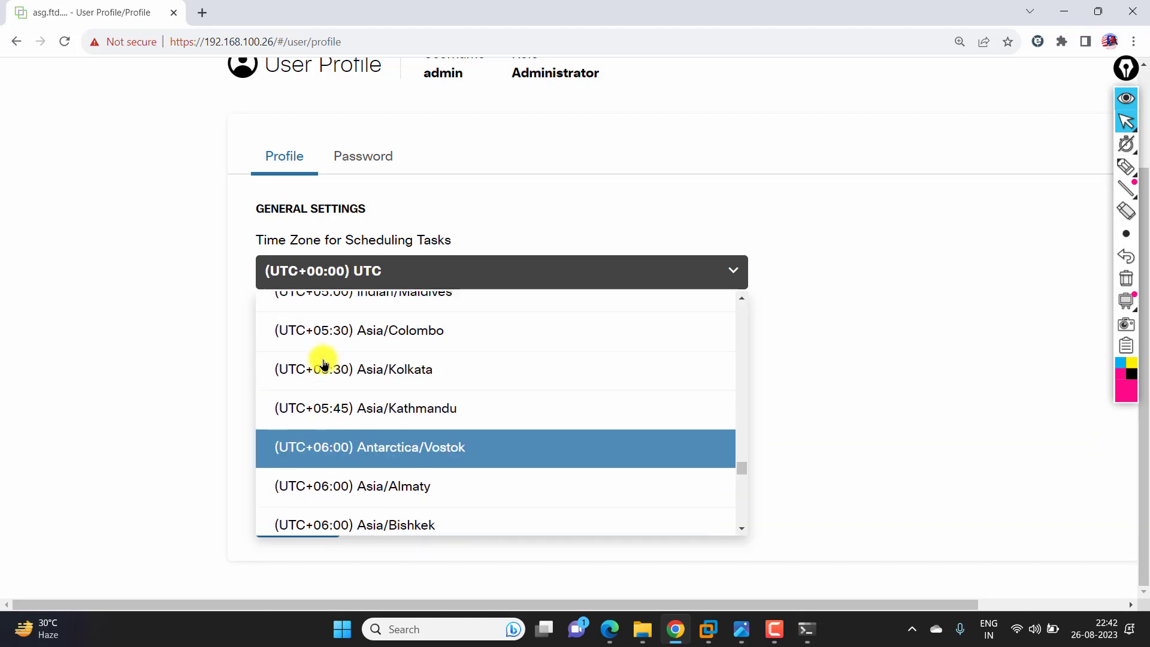
{"action": "left_click", "coordinate": [360, 375]}
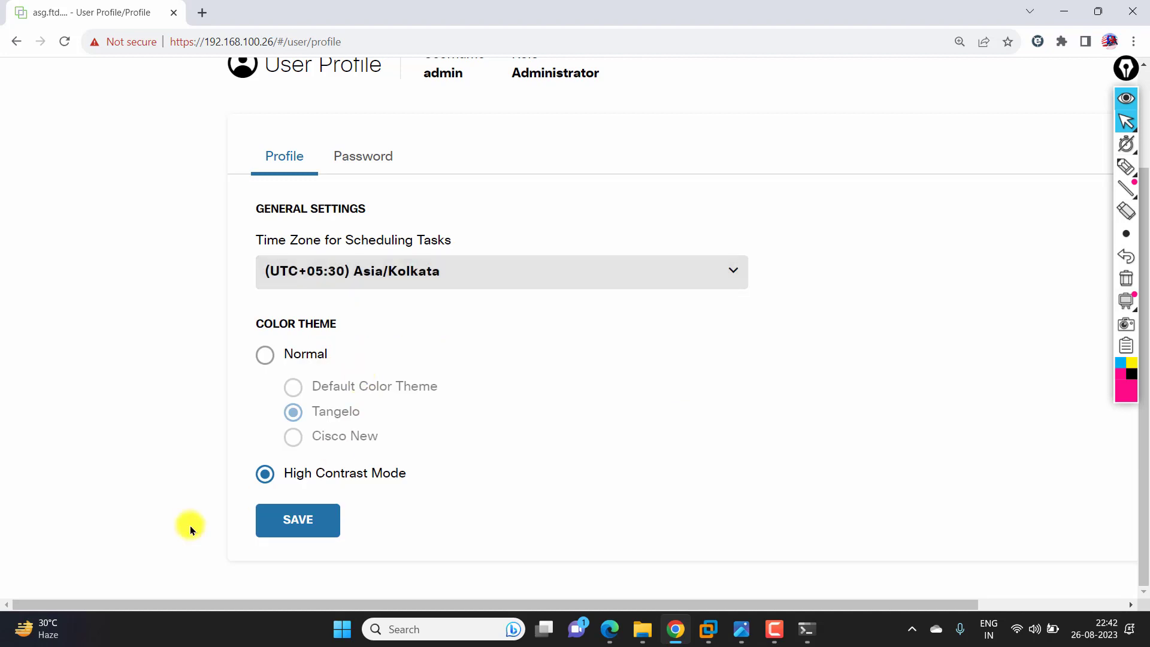
{"action": "left_click", "coordinate": [295, 521]}
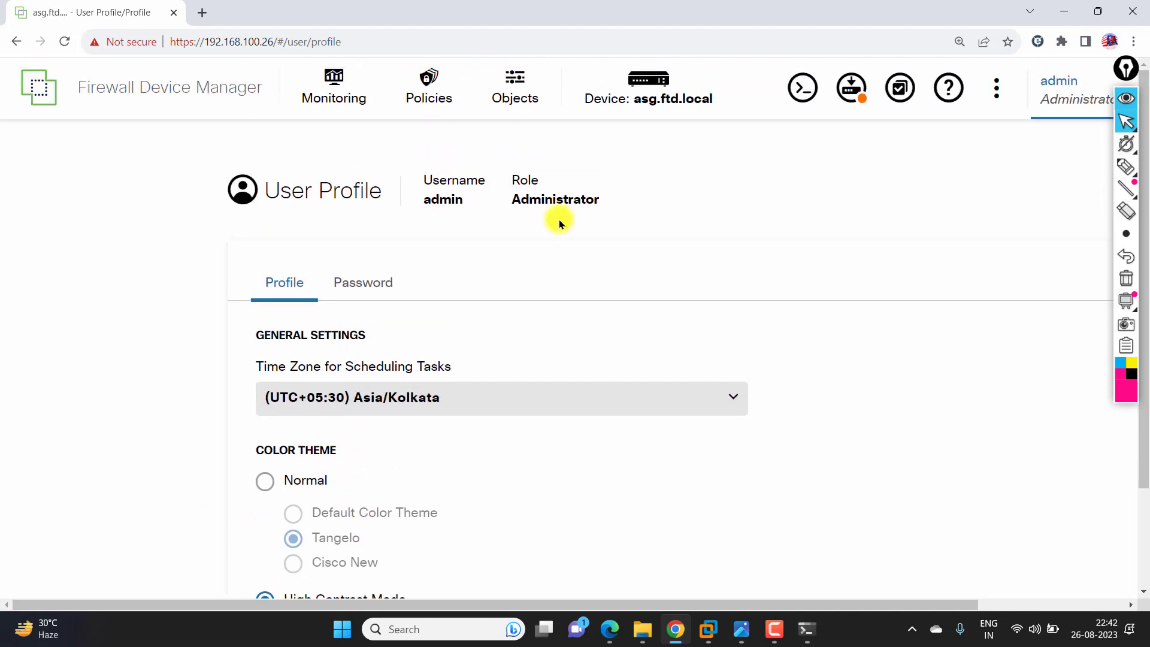
- Deploy the pending Asia/Kolkata time zone and High Contrast theme changes
{"action": "left_click", "coordinate": [848, 96]}
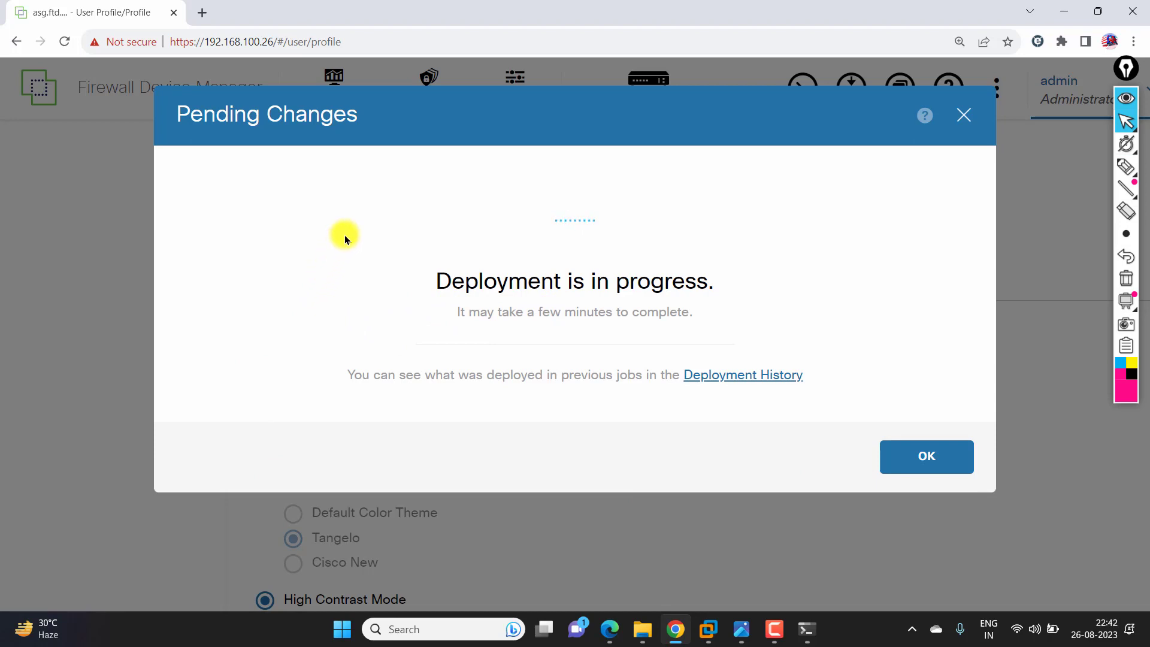
{"action": "left_click", "coordinate": [929, 476]}
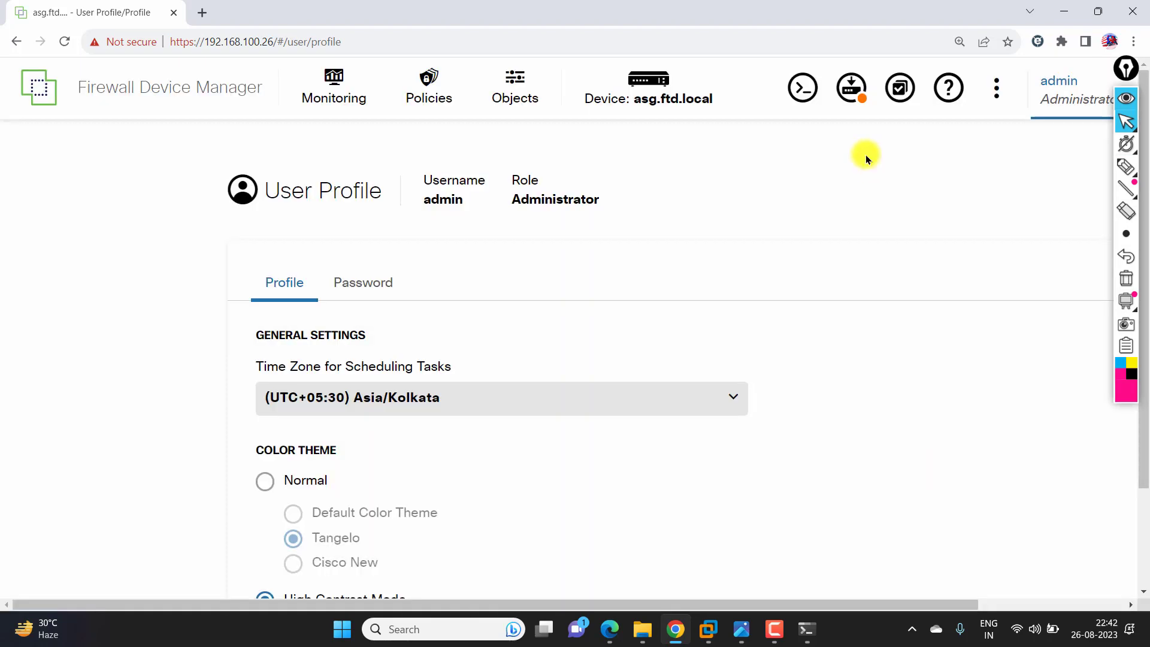
{"action": "scroll", "coordinate": [559, 250], "scroll_direction": "down", "scroll_amount": 2}
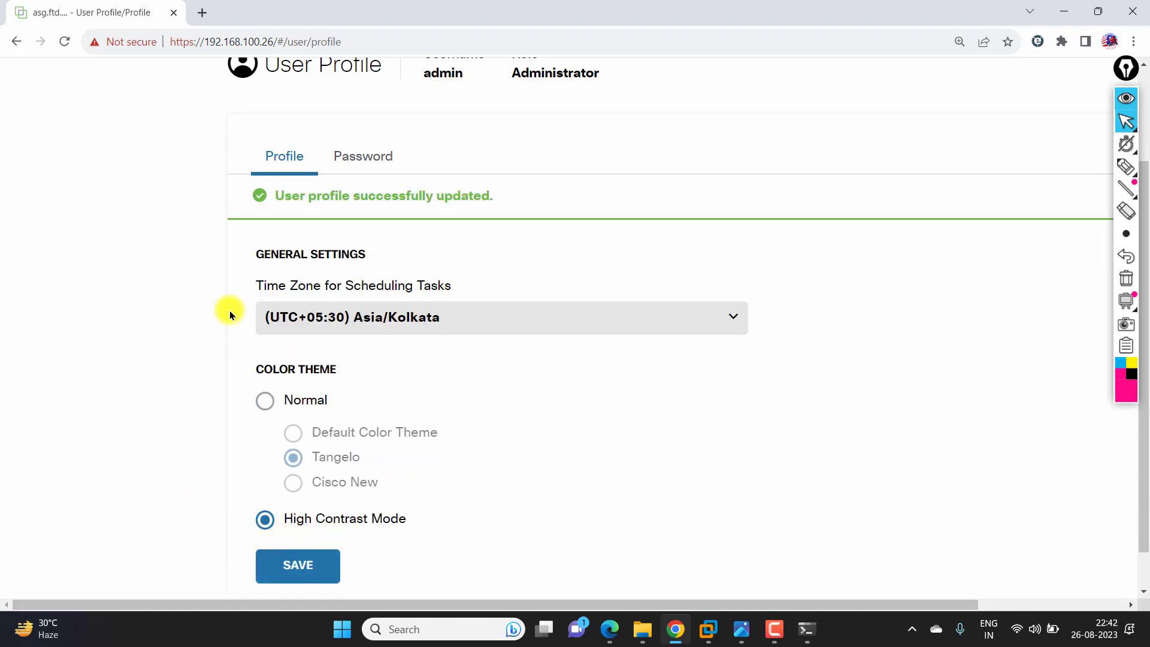
{"action": "scroll", "coordinate": [286, 220], "scroll_direction": "up", "scroll_amount": 3}
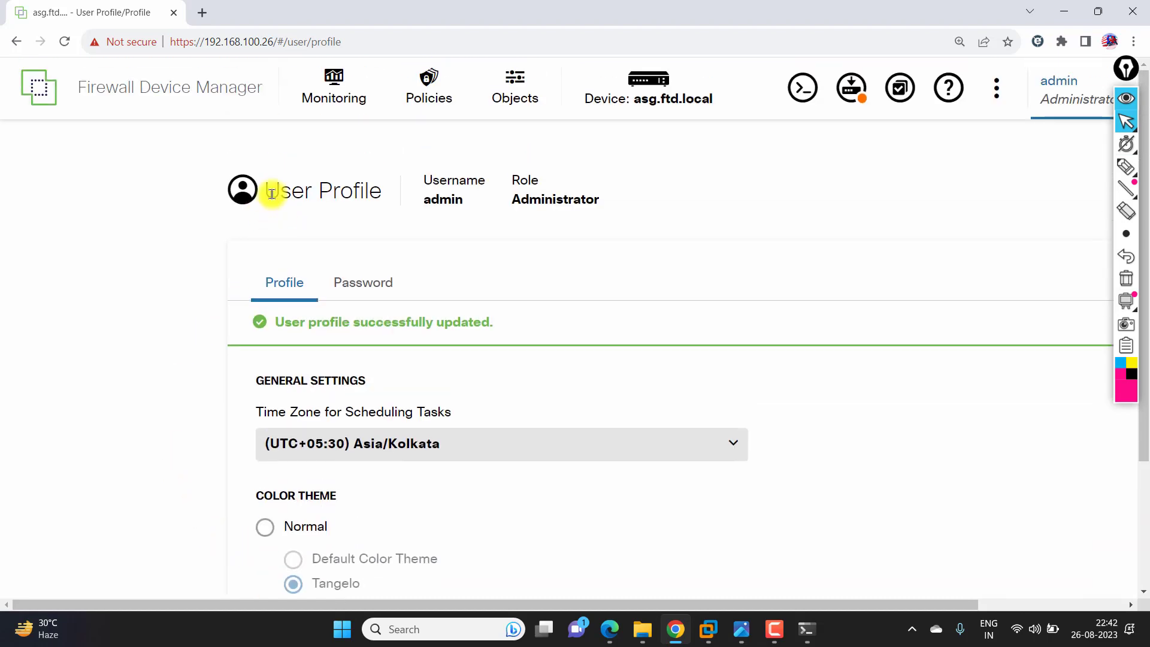
- Close the Pending Changes dialog and return to the Device summary page
{"action": "left_click", "coordinate": [846, 89]}
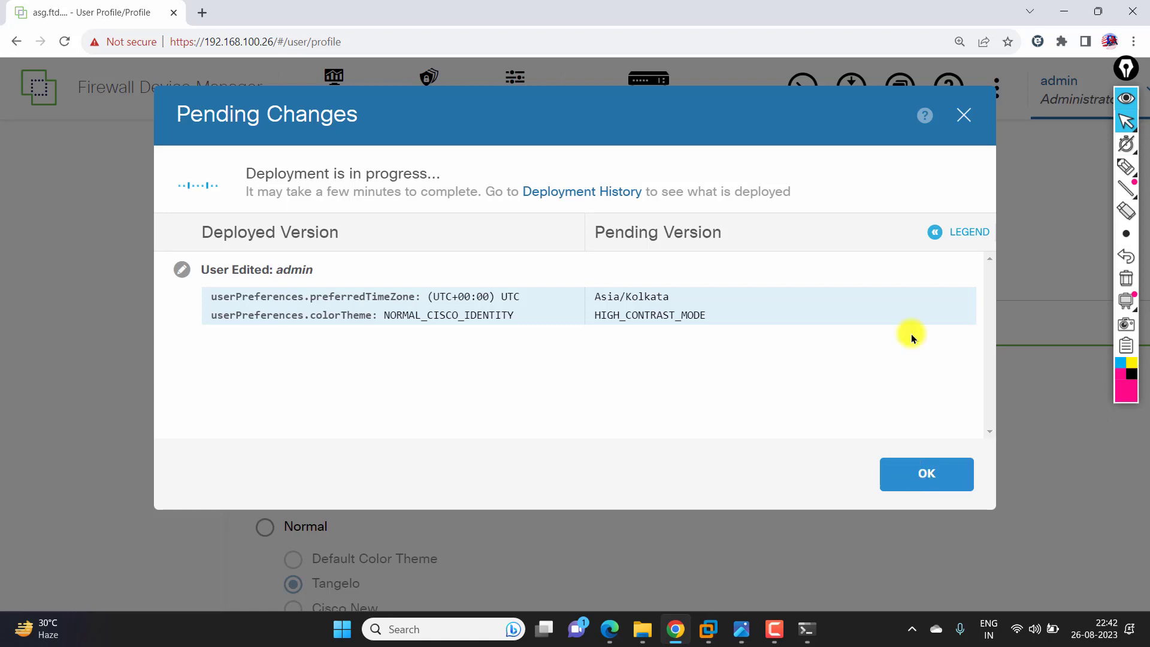
{"action": "left_click", "coordinate": [962, 114]}
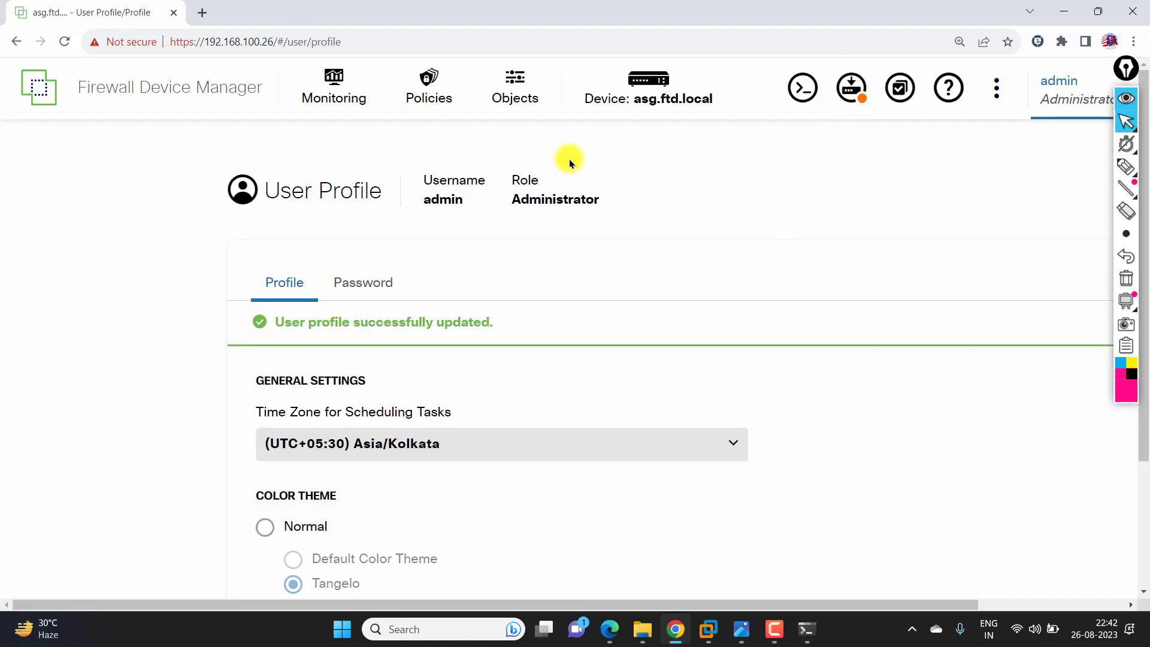
{"action": "left_click", "coordinate": [653, 91]}
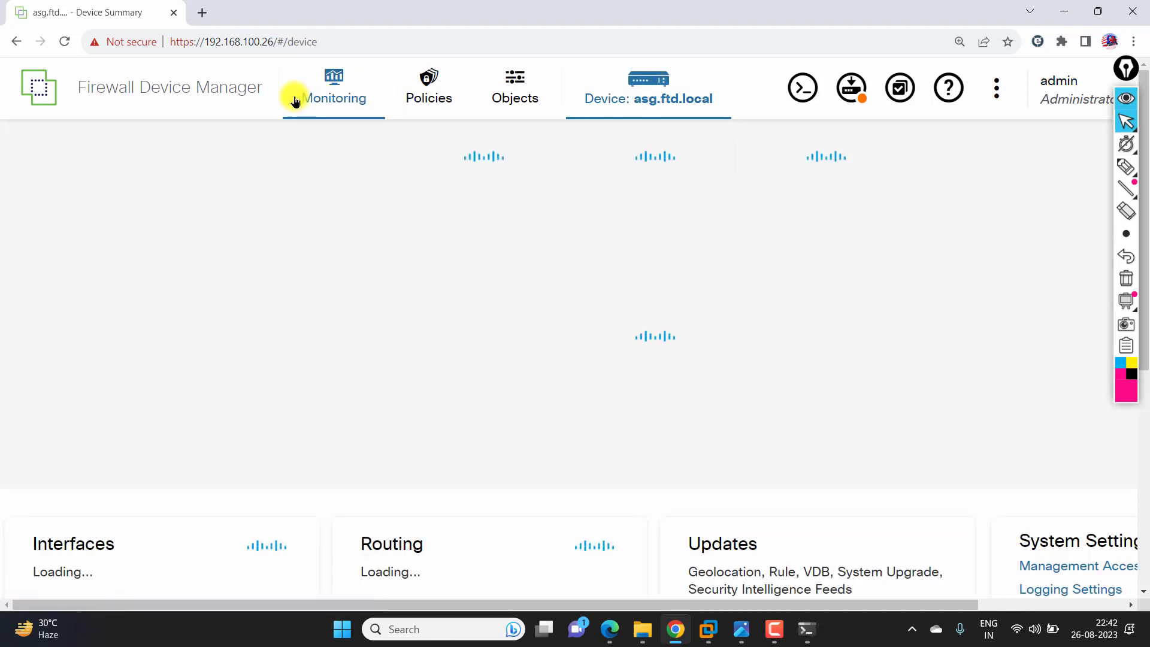
{"action": "left_click", "coordinate": [349, 99]}
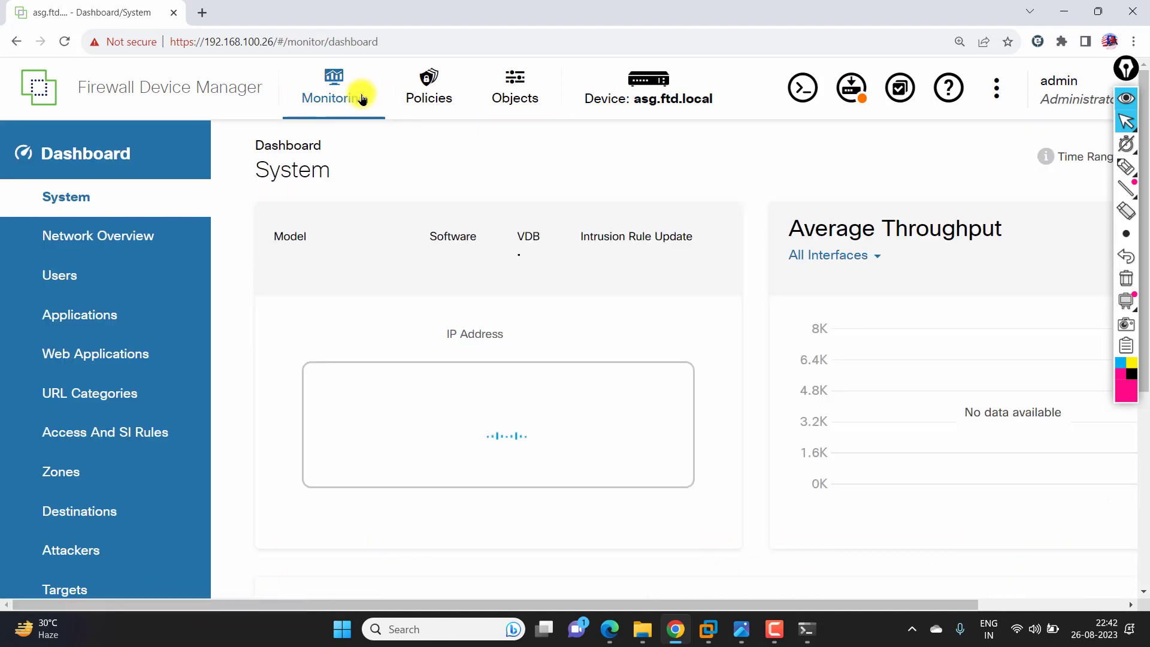
{"action": "left_click", "coordinate": [440, 96]}
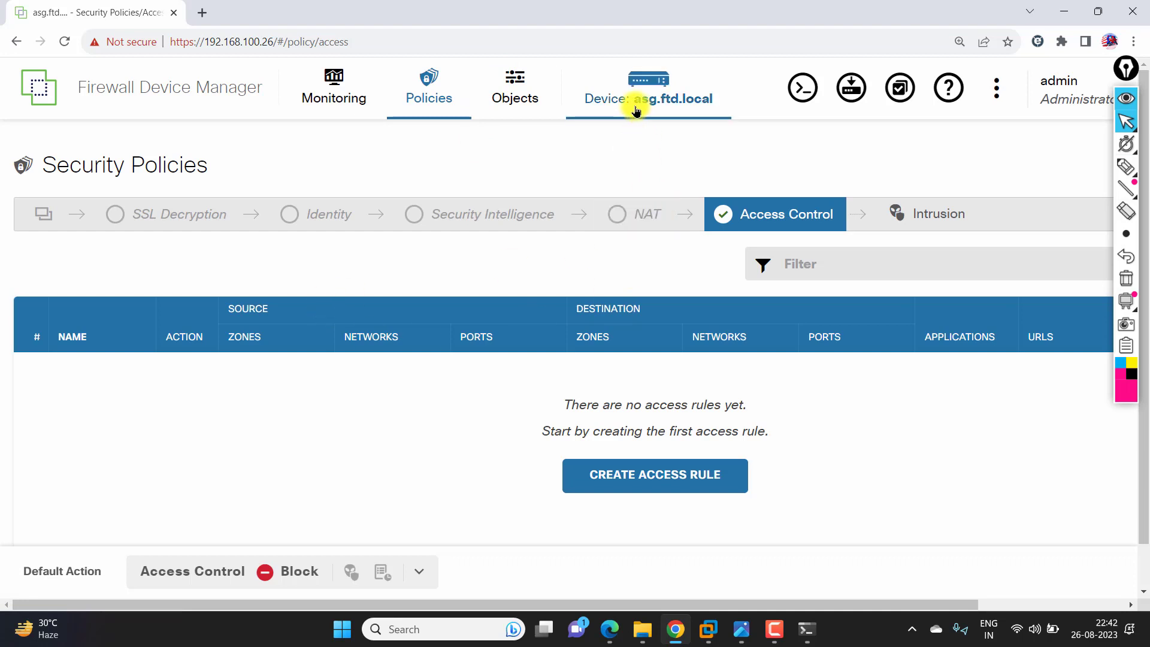
{"action": "left_click", "coordinate": [523, 105]}
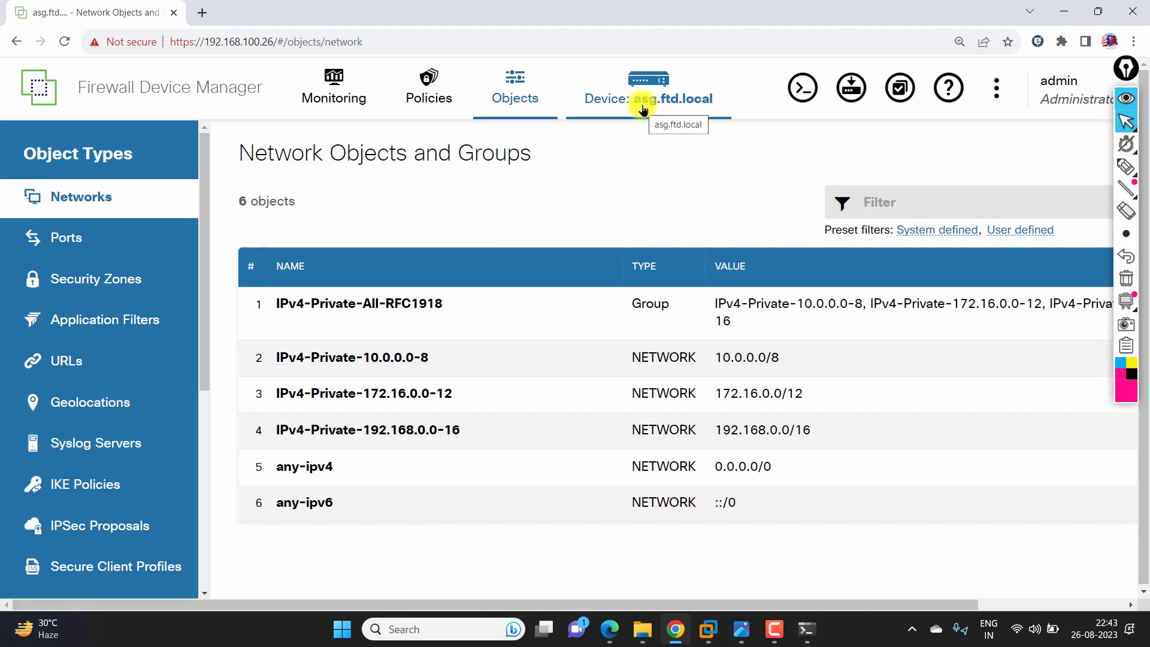
{"action": "left_click", "coordinate": [642, 110]}
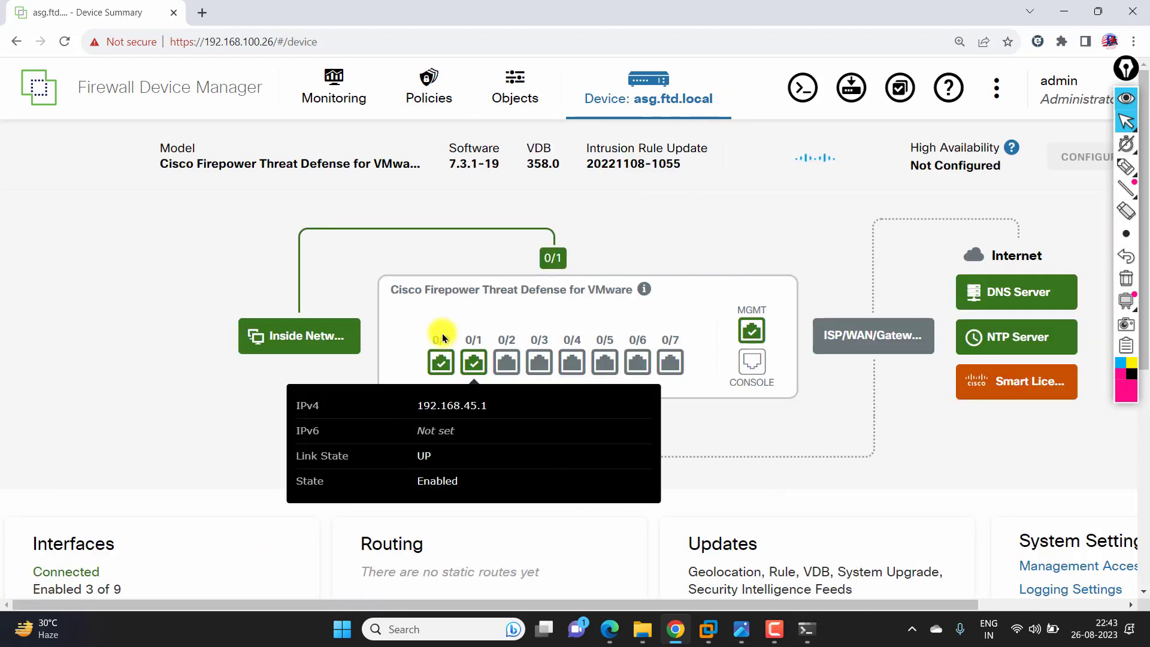
{"action": "scroll", "coordinate": [439, 332], "scroll_direction": "down", "scroll_amount": 4}
{"action": "scroll", "coordinate": [440, 332], "scroll_direction": "down", "scroll_amount": 3}
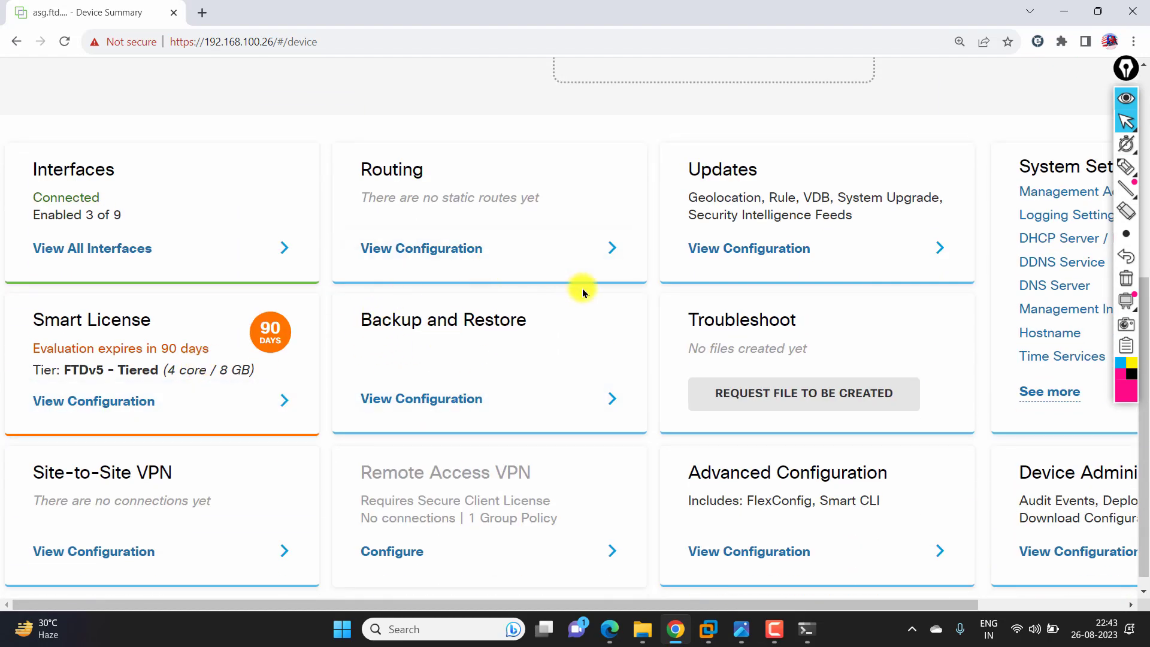
{"action": "scroll", "coordinate": [583, 290], "scroll_direction": "down", "scroll_amount": 1}
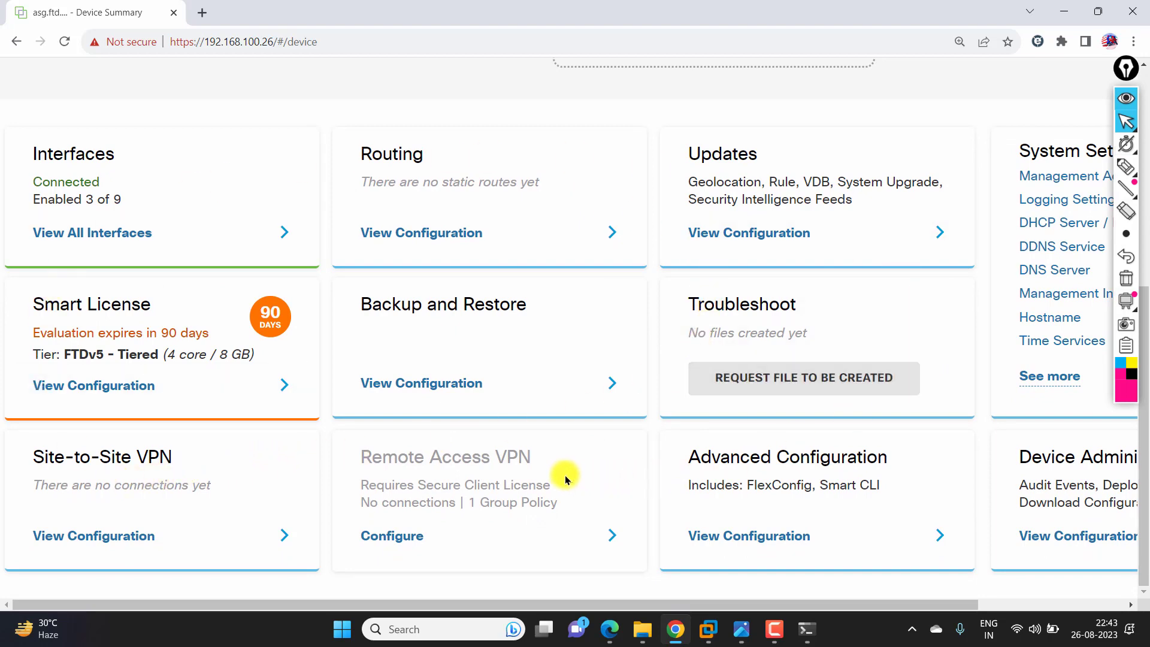
{"action": "scroll", "coordinate": [536, 469], "scroll_direction": "up", "scroll_amount": 6}
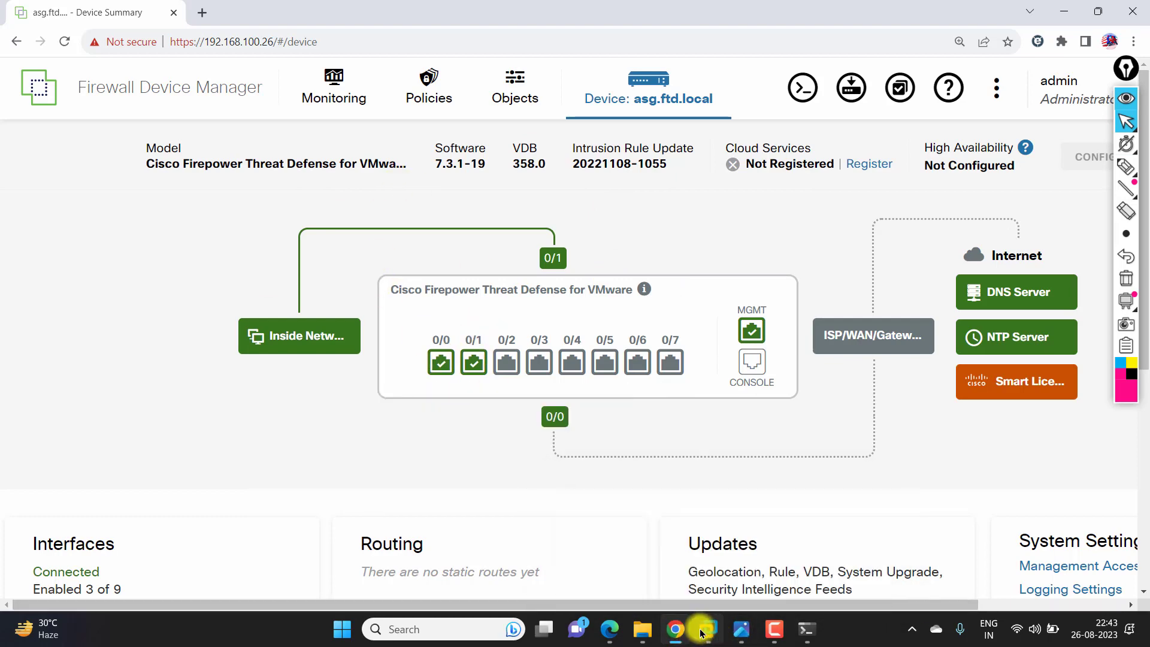
- Open the Cisco FTD virtual machine's Settings from the VMware Workstation Library
{"action": "key", "text": "alt+Tab"}
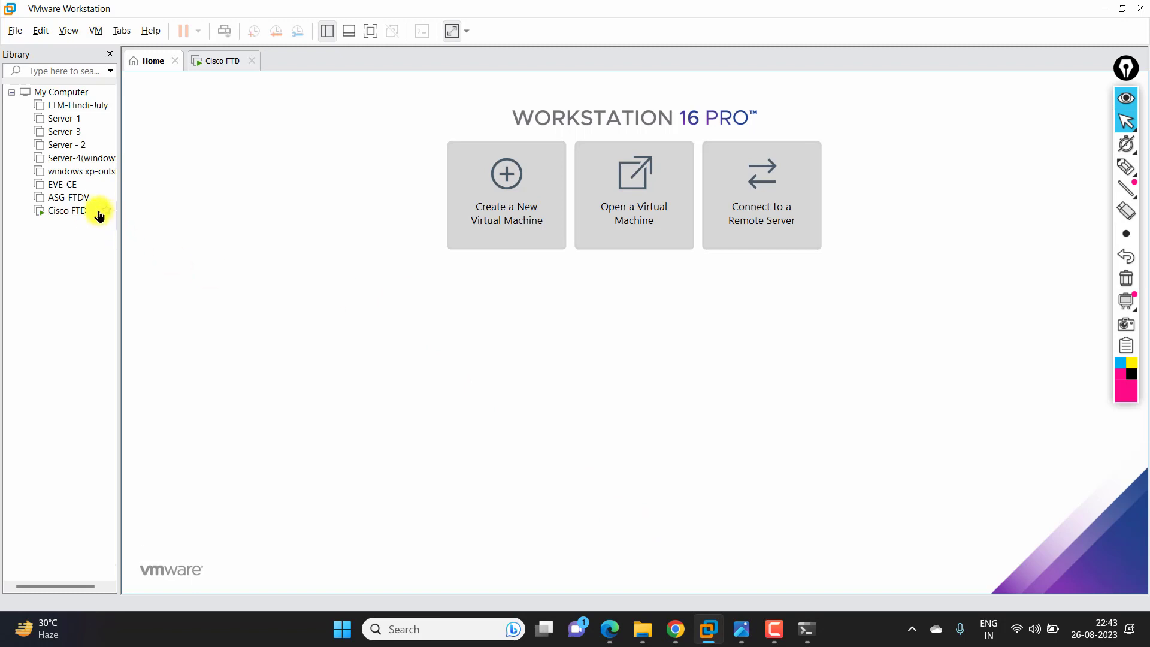
{"action": "right_click", "coordinate": [68, 216]}
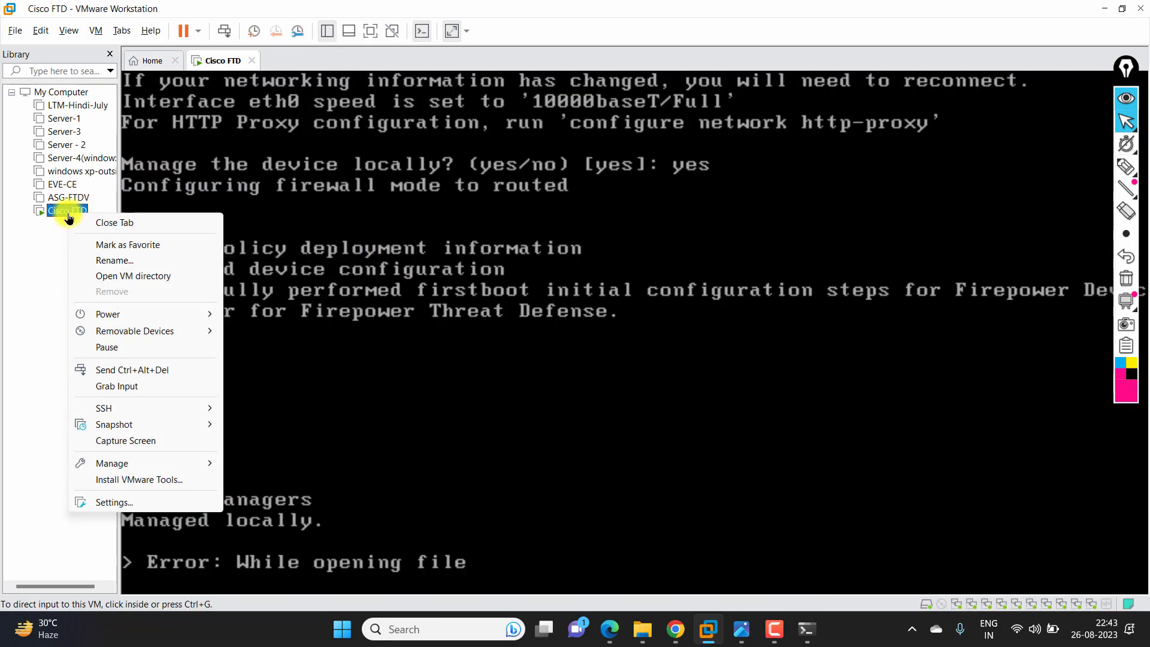
{"action": "left_click", "coordinate": [119, 502]}
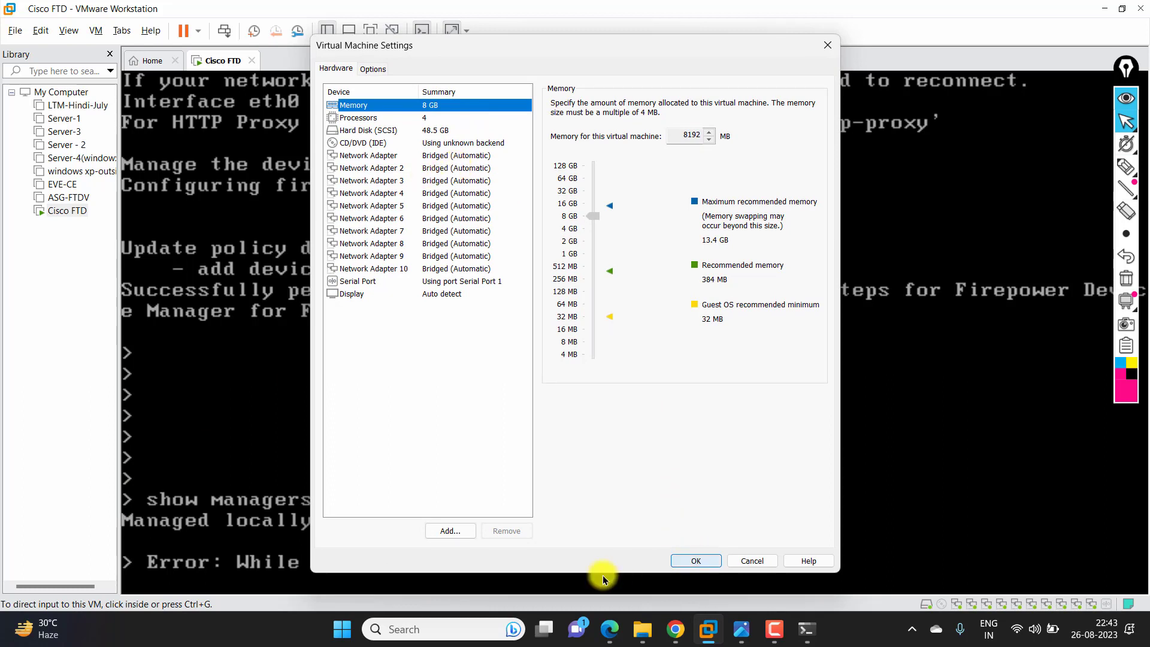
- Launch PuTTY and SSH to 192.168.100.26, accepting the firewall's host key
{"action": "left_click", "coordinate": [446, 630]}
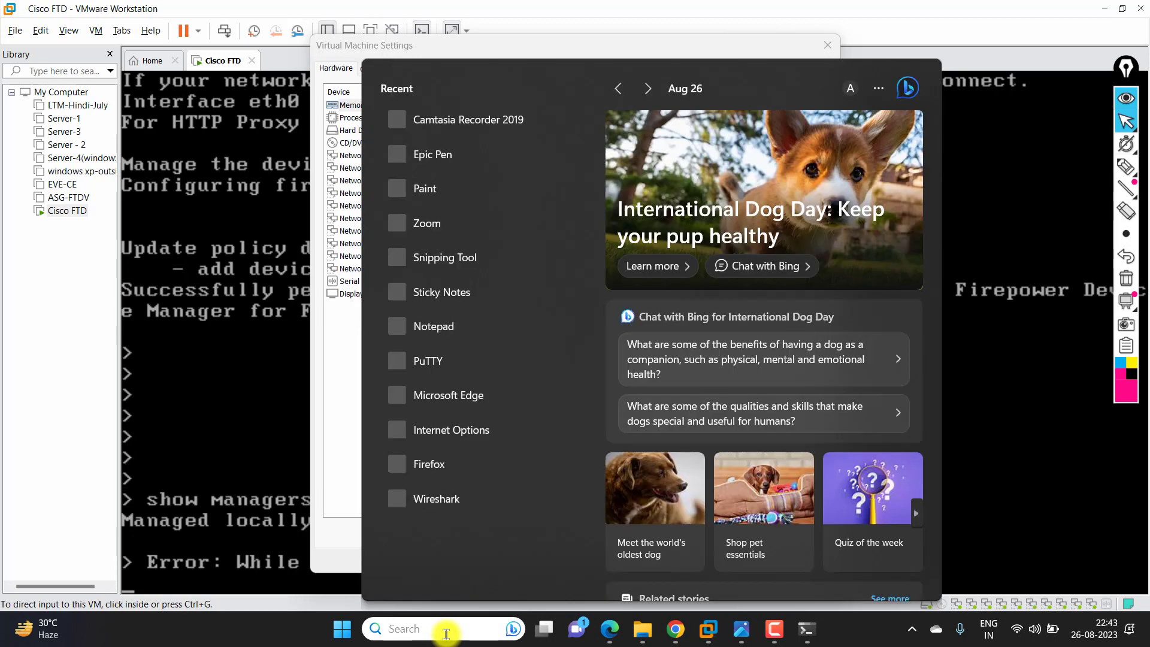
{"action": "type", "text": "putty"}
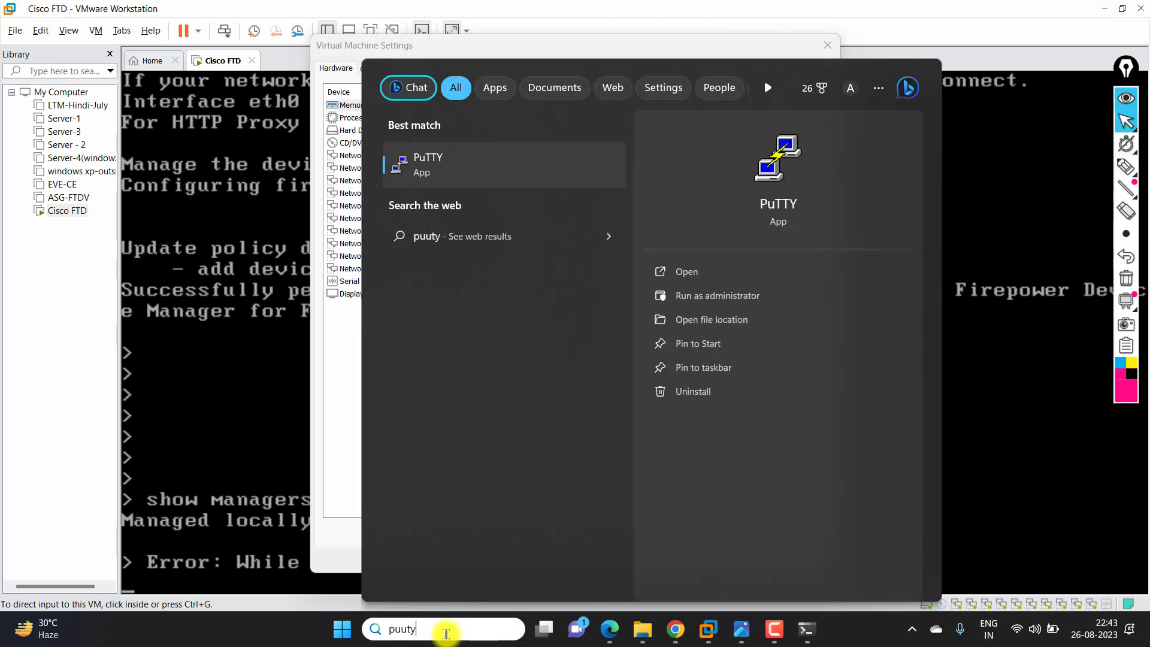
{"action": "key", "text": "Escape"}
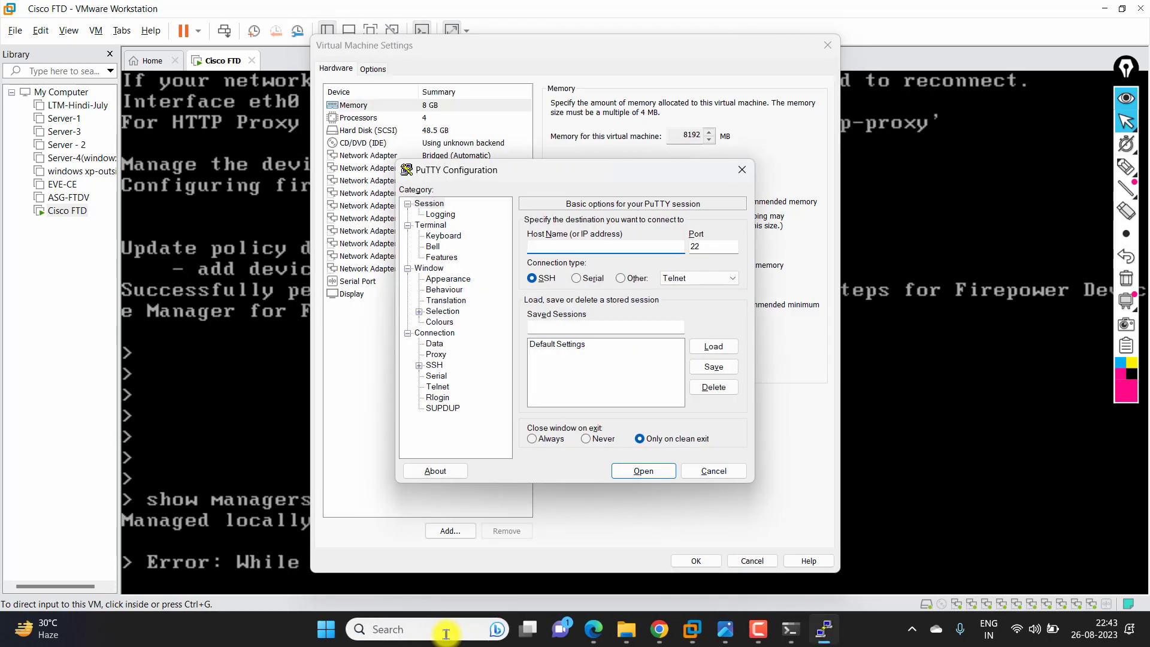
{"action": "type", "text": "192.168.100.26"}
{"action": "key", "text": "Return"}
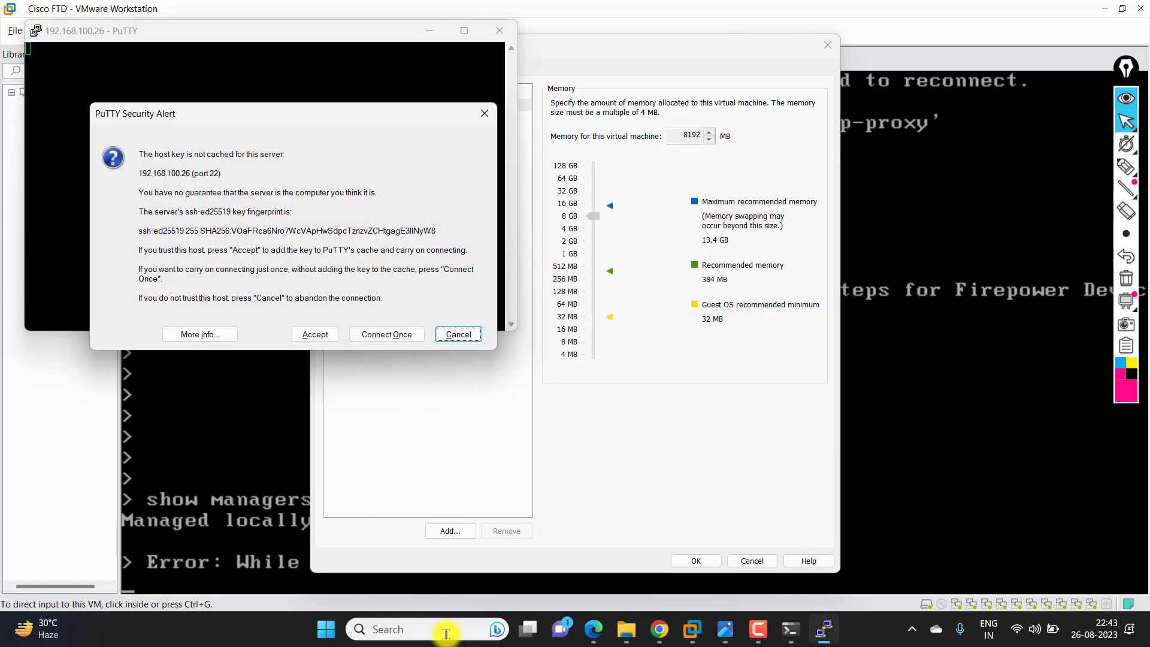
{"action": "left_click", "coordinate": [304, 334]}
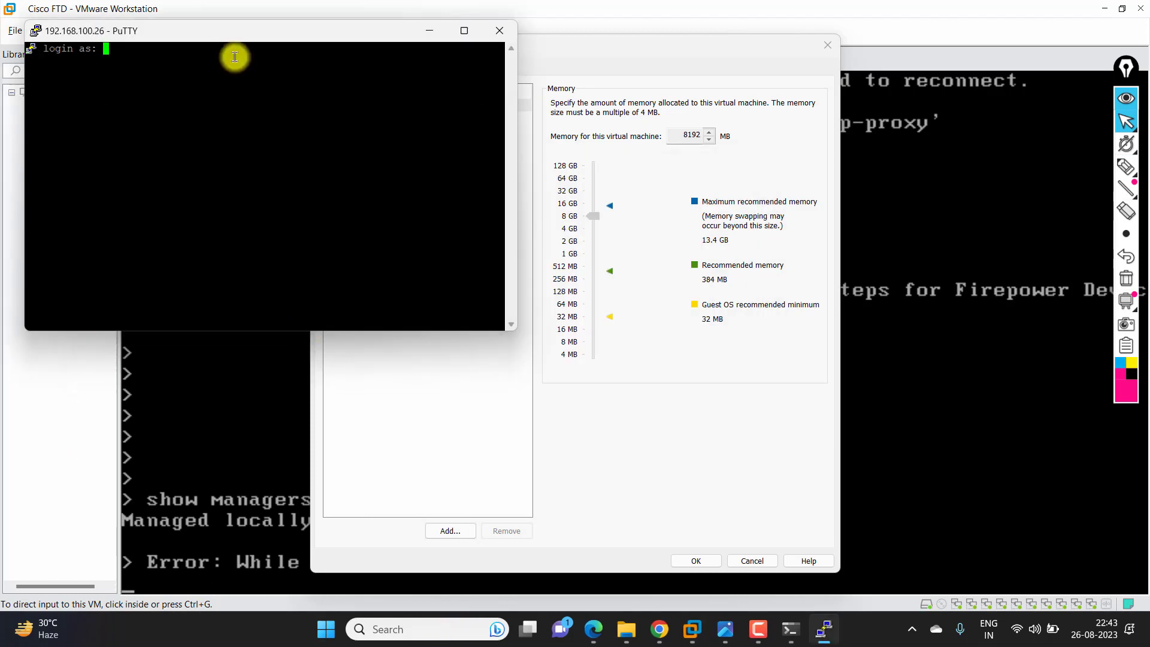
- Log in to the FTD as admin with the account password
{"action": "left_click_drag", "start_coordinate": [231, 31], "coordinate": [495, 153]}
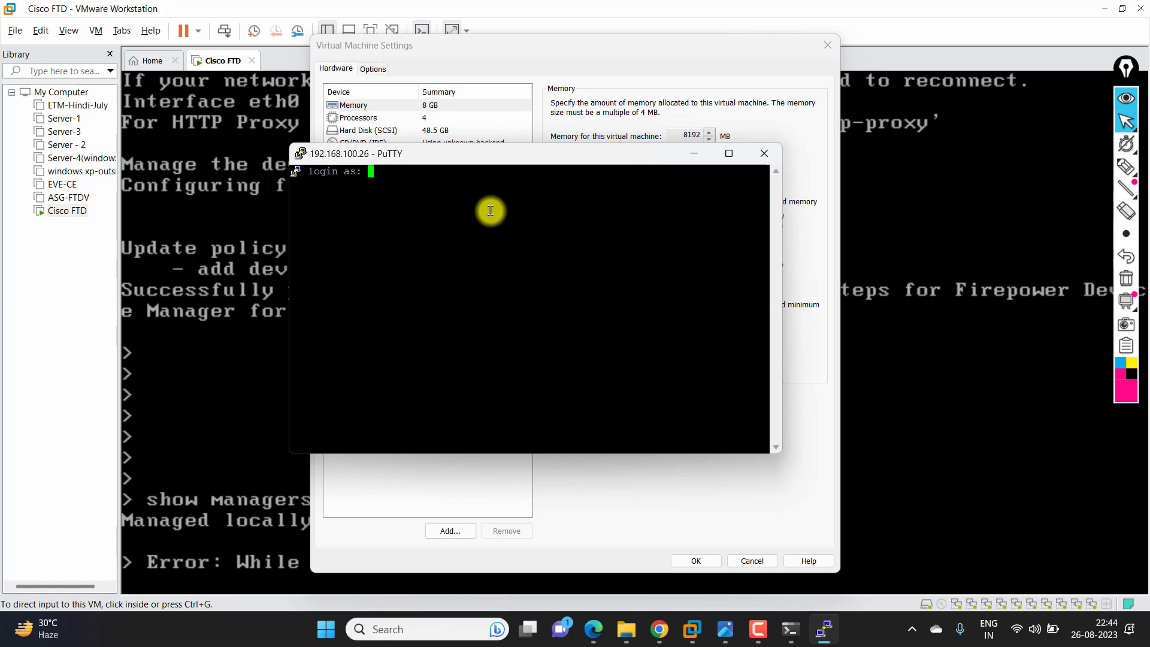
{"action": "type", "text": "admin"}
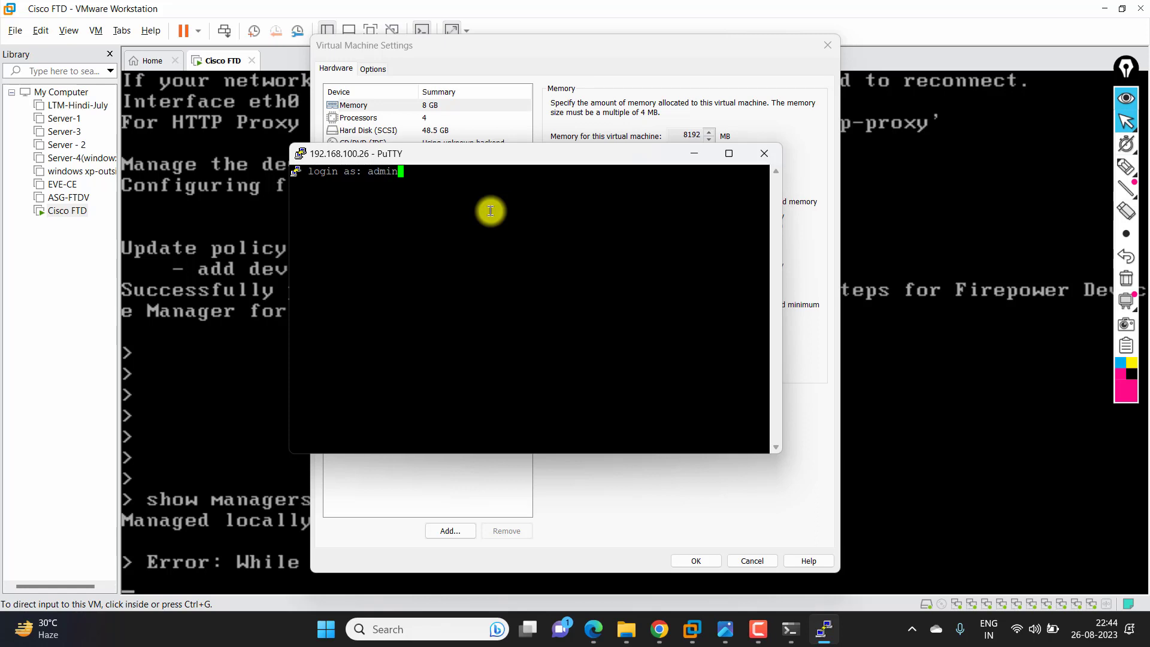
{"action": "key", "text": "Return"}
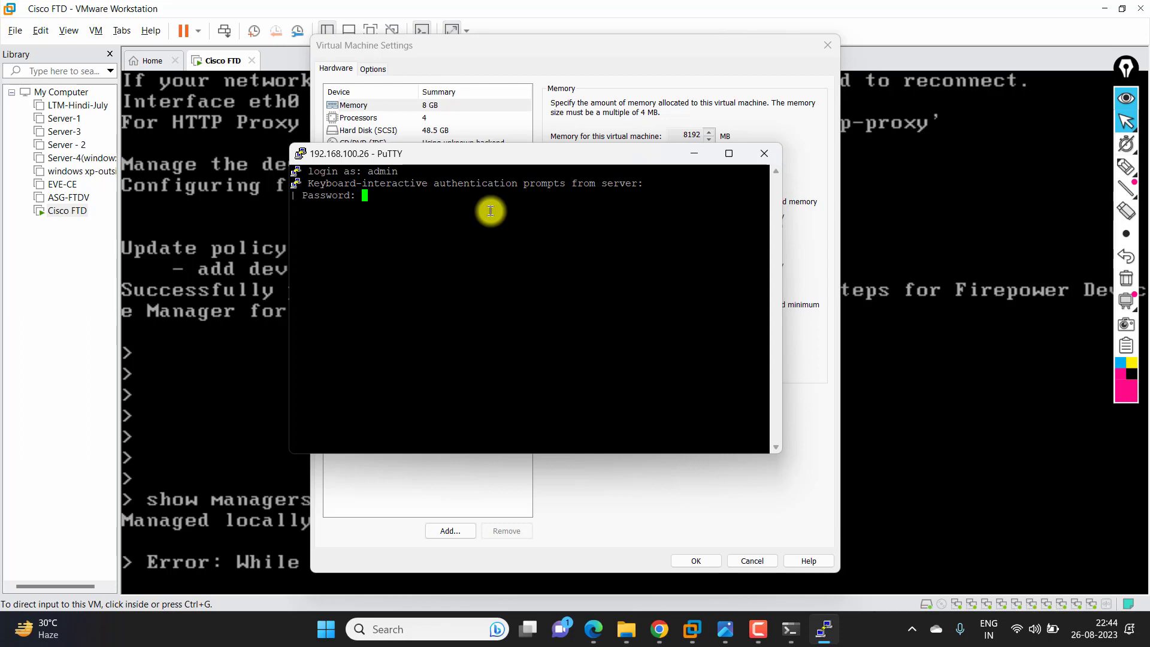
{"action": "key", "text": "Return"}
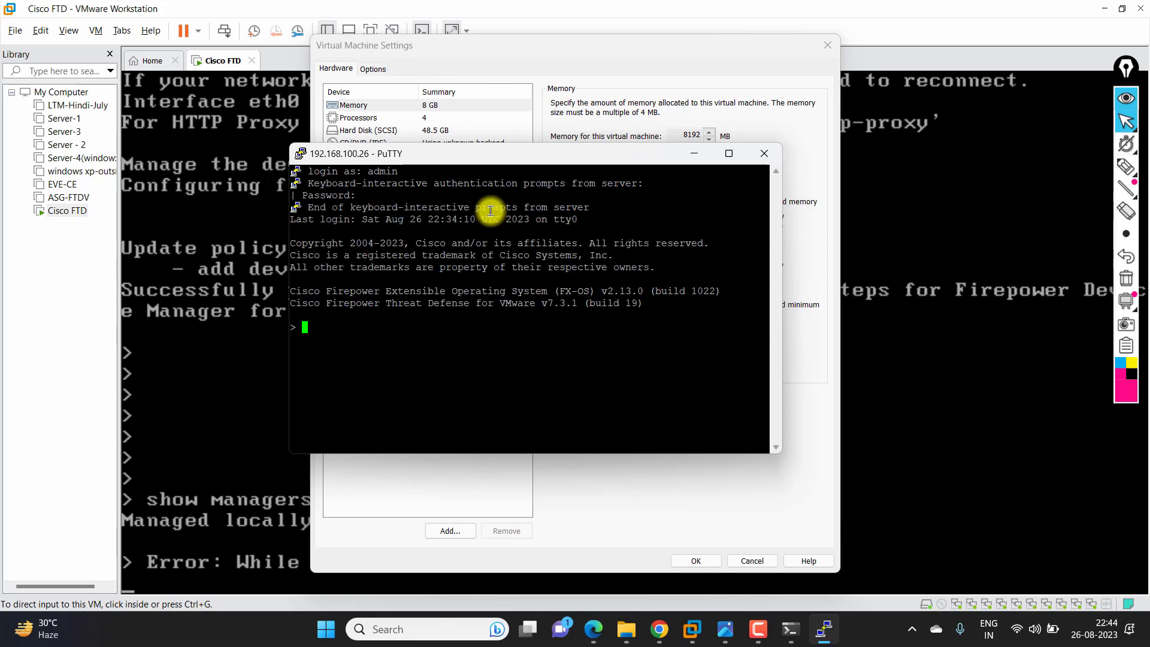
- Run 'system support diagnostic-cli', then 'en' with an empty password to reach asg.ftd.local#
{"action": "key", "text": "Return"}
{"action": "key", "text": "Return"}
{"action": "type", "text": "system support diagnostic-cli"}
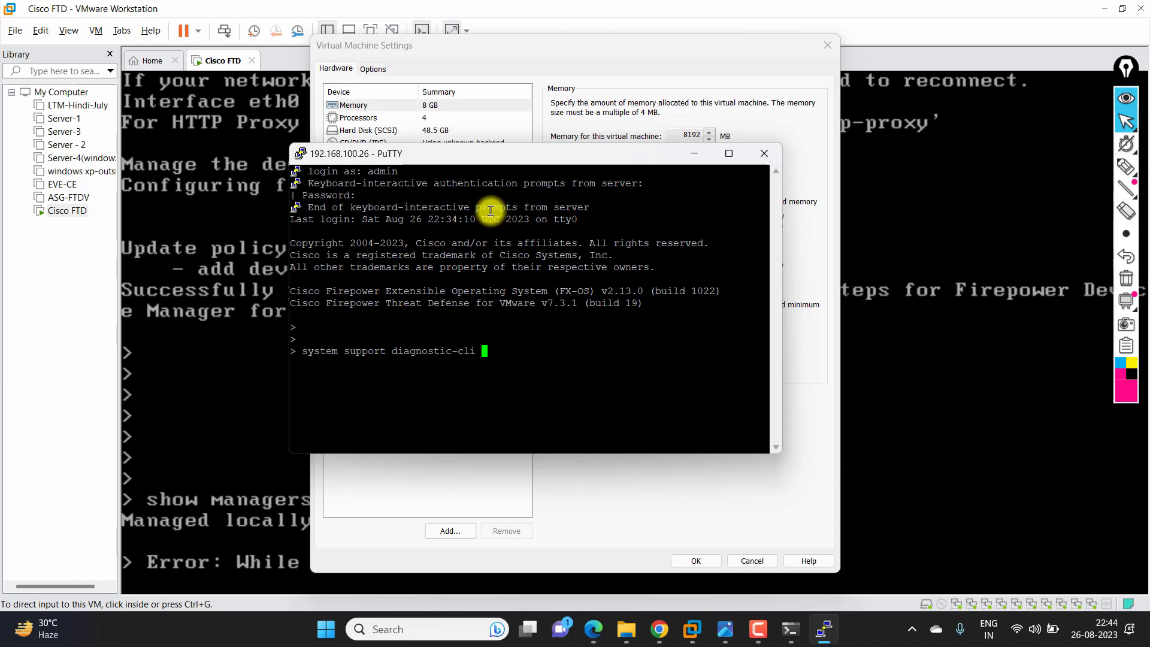
{"action": "key", "text": "Return"}
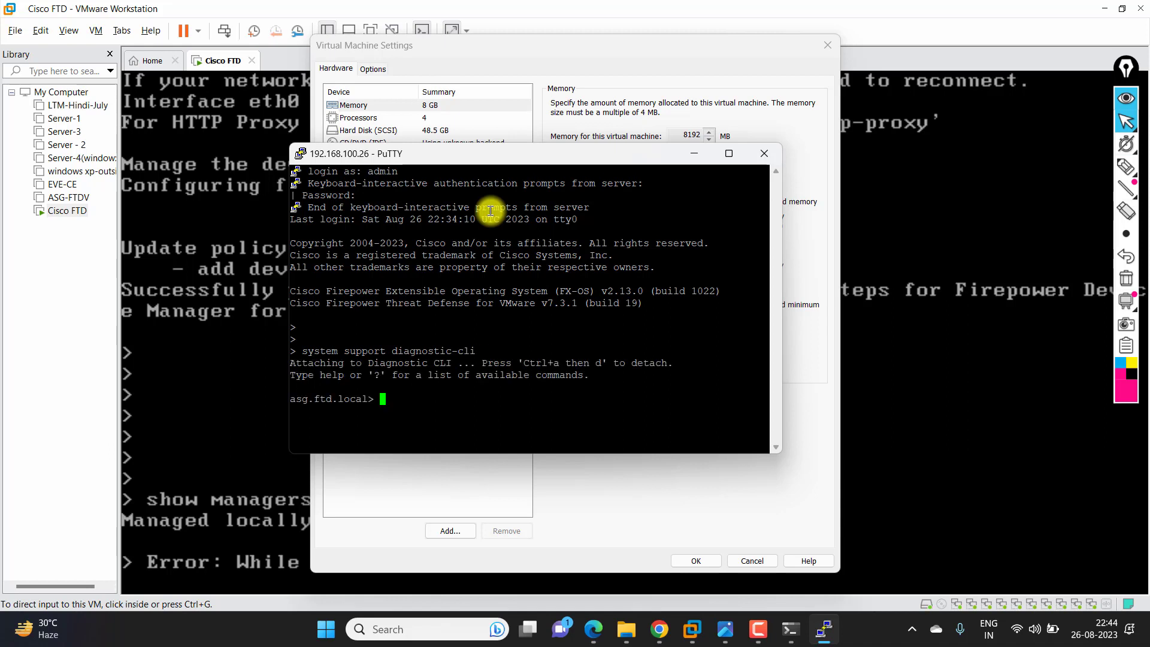
{"action": "type", "text": "en"}
{"action": "key", "text": "Return"}
{"action": "key", "text": "Return"}
{"action": "key", "text": "Return"}
{"action": "key", "text": "Return"}
{"action": "key", "text": "Return"}
{"action": "key", "text": "Return"}
{"action": "key", "text": "Return"}
{"action": "key", "text": "Return"}
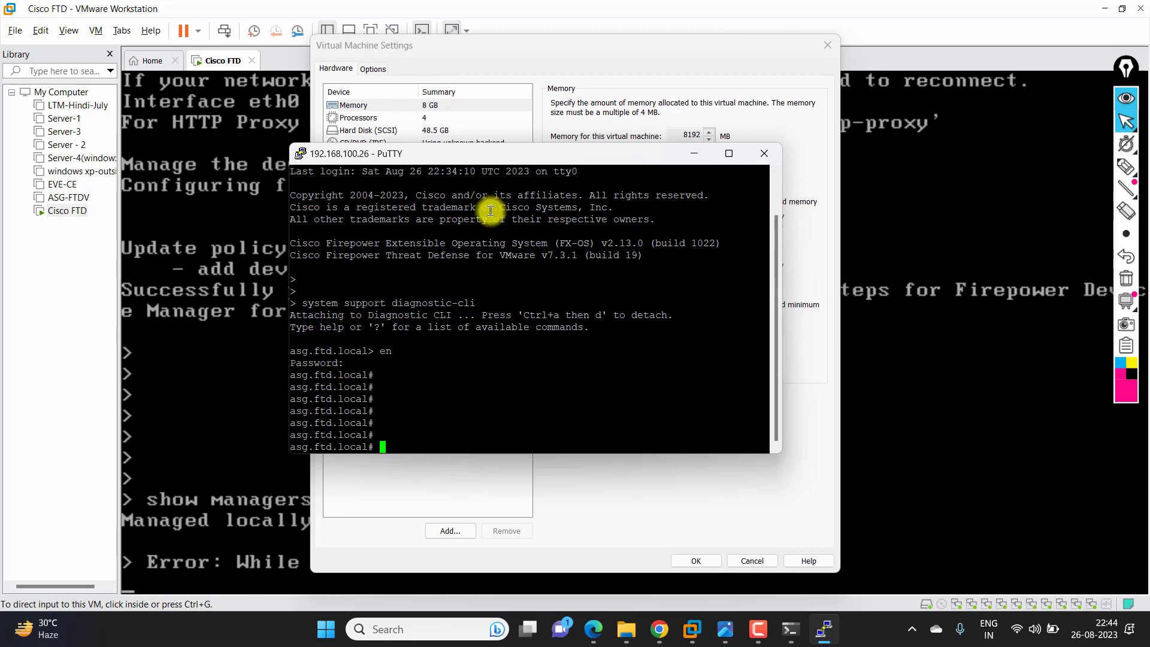
{"action": "key", "text": "Return"}
{"action": "key", "text": "Return"}
{"action": "key", "text": "Return"}
{"action": "key", "text": "Return"}
{"action": "key", "text": "Return"}
{"action": "key", "text": "Return"}
{"action": "key", "text": "Return"}
{"action": "key", "text": "Return"}
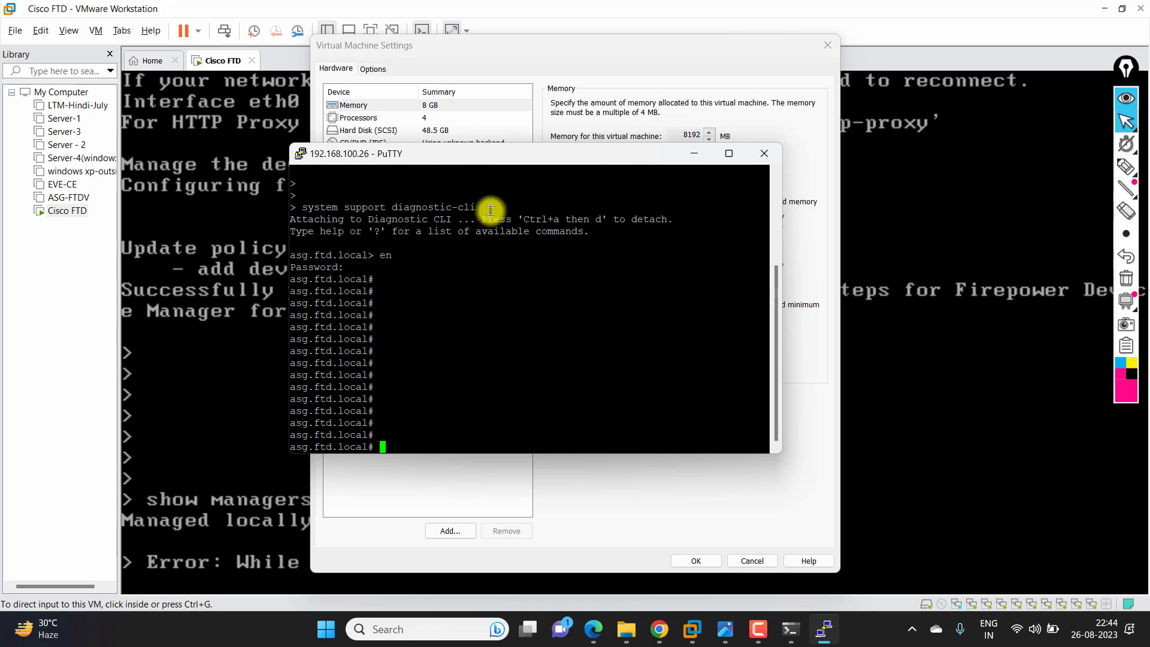